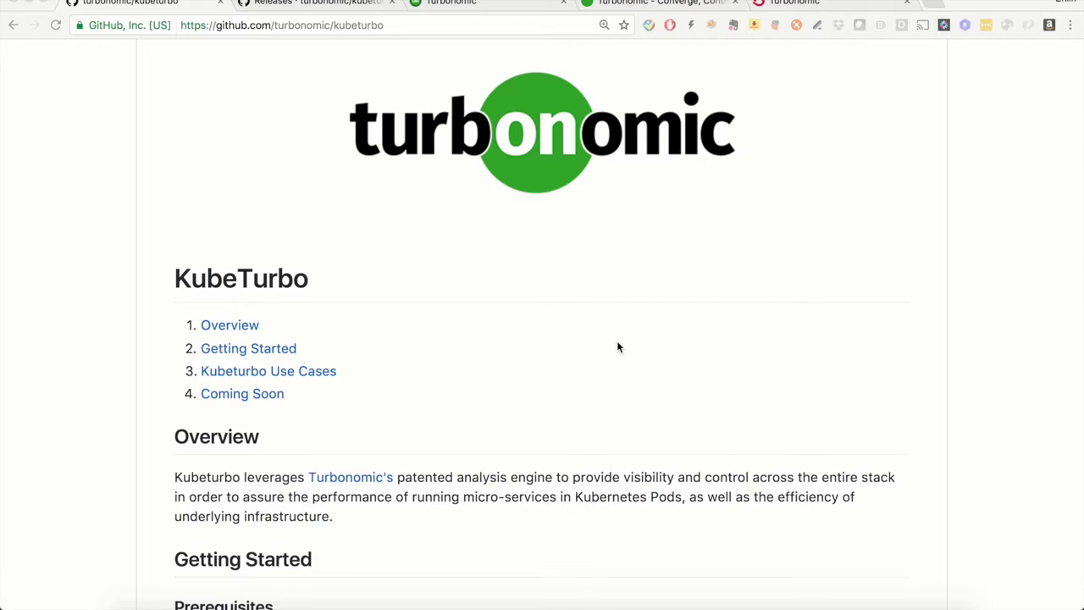
- Check the cluster version with oc version, confirming OpenShift v3.4.1.16
{"action": "scroll", "coordinate": [616, 347], "scroll_direction": "up", "scroll_amount": 10}
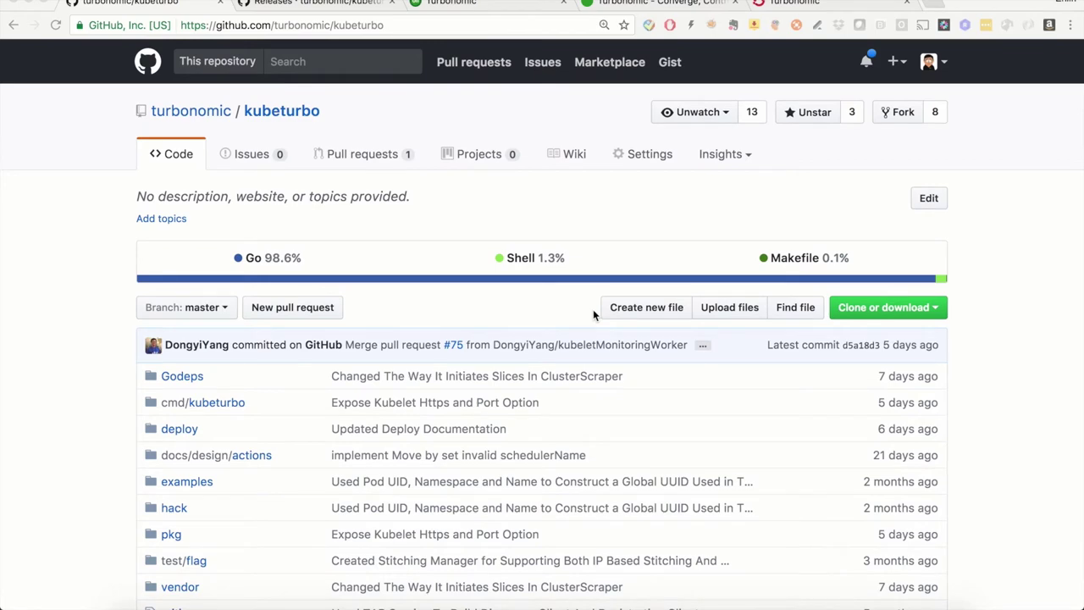
{"action": "scroll", "coordinate": [592, 313], "scroll_direction": "down", "scroll_amount": 4}
{"action": "scroll", "coordinate": [592, 313], "scroll_direction": "down", "scroll_amount": 3}
{"action": "scroll", "coordinate": [592, 313], "scroll_direction": "down", "scroll_amount": 3}
{"action": "scroll", "coordinate": [593, 313], "scroll_direction": "down", "scroll_amount": 2}
{"action": "scroll", "coordinate": [593, 311], "scroll_direction": "down", "scroll_amount": 1}
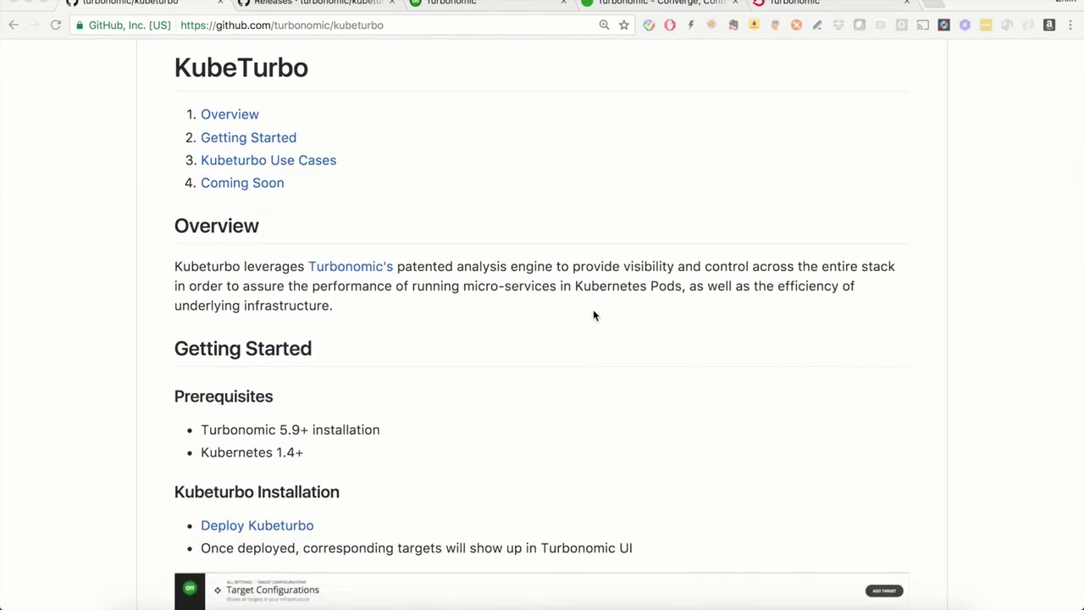
{"action": "scroll", "coordinate": [593, 315], "scroll_direction": "down", "scroll_amount": 4}
{"action": "scroll", "coordinate": [592, 315], "scroll_direction": "down", "scroll_amount": 1}
{"action": "scroll", "coordinate": [592, 315], "scroll_direction": "up", "scroll_amount": 2}
{"action": "scroll", "coordinate": [593, 315], "scroll_direction": "up", "scroll_amount": 1}
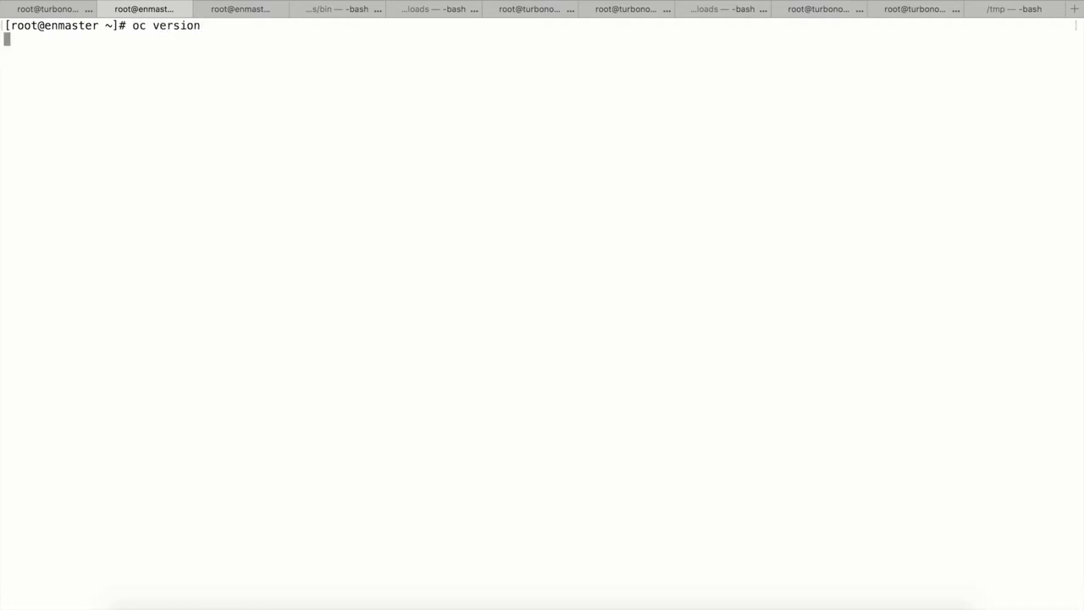
{"action": "type", "text": "n"}
{"action": "key", "text": "Return"}
- List the running pods with oc get pods and highlight the kubeturbo pod entry
{"action": "type", "text": "oc get pods"}
{"action": "key", "text": "Return"}
{"action": "triple_click", "coordinate": [66, 296]}
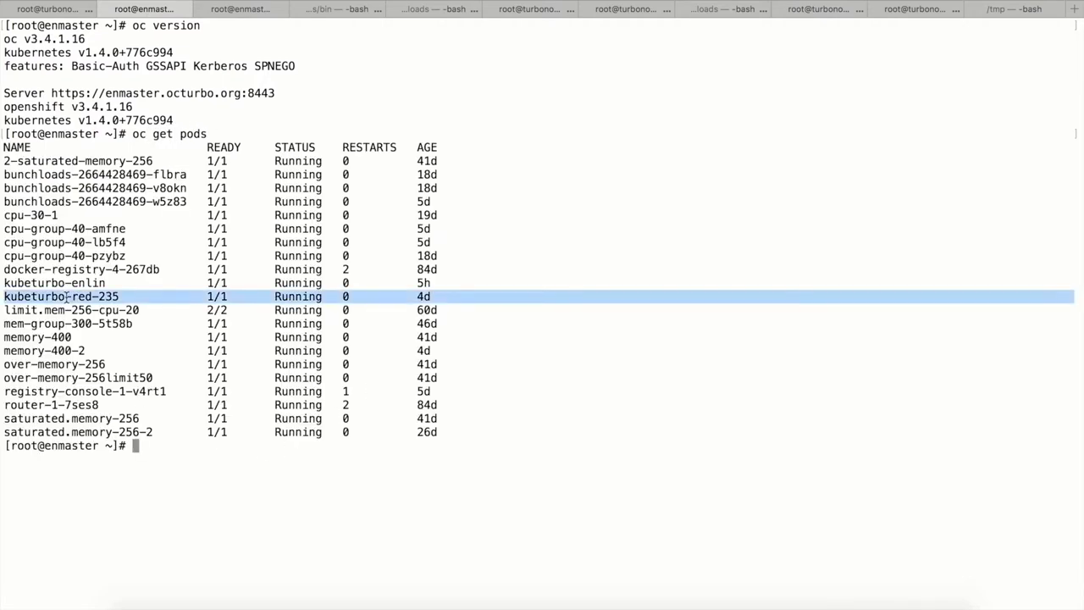
{"action": "left_click", "coordinate": [122, 401]}
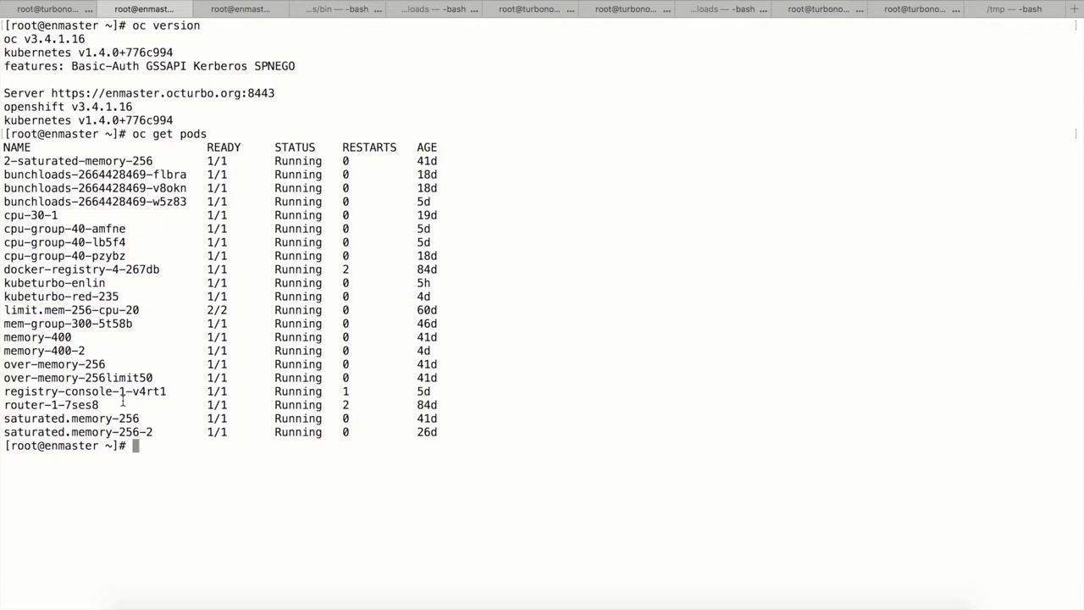
- Review /etc/kubeturbo/config-enlin in vim, including the opsManager credentials lines, then quit with :q
{"action": "key", "text": "Up"}
{"action": "key", "text": "Up"}
{"action": "key", "text": "Up"}
{"action": "key", "text": "Up"}
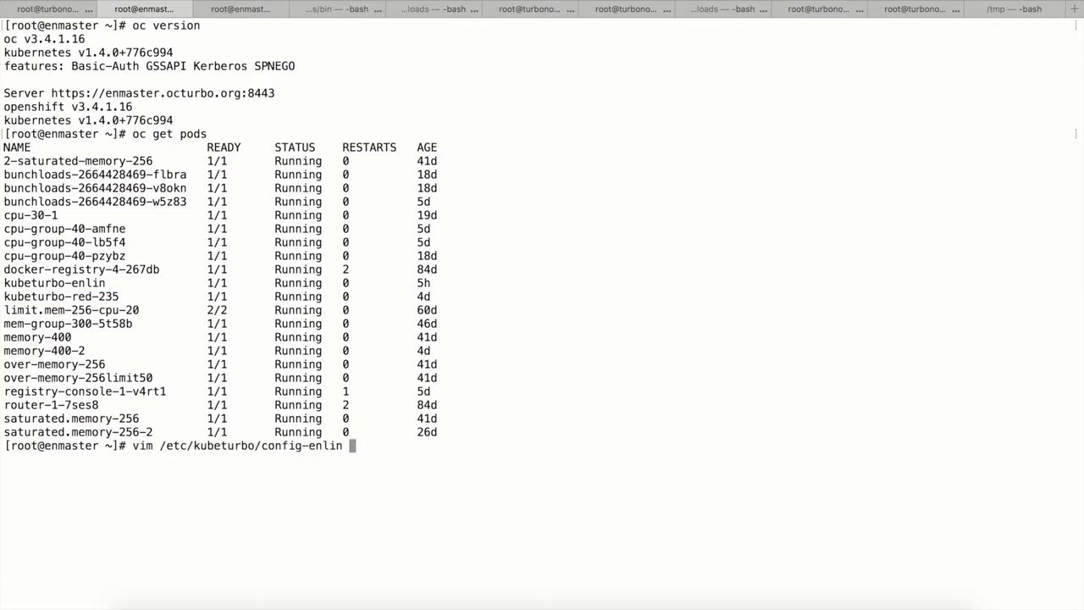
{"action": "key", "text": "Return"}
{"action": "key", "text": "Up"}
{"action": "key", "text": "Up"}
{"action": "key", "text": "Up"}
{"action": "key", "text": "Up"}
{"action": "key", "text": "Up"}
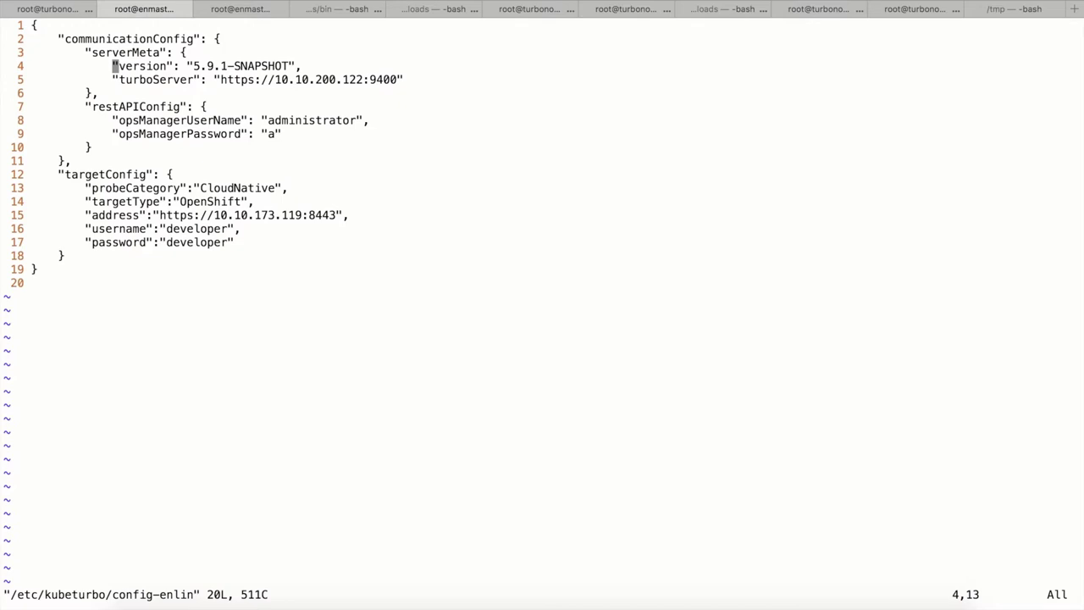
{"action": "key", "text": "Down"}
{"action": "key", "text": "Down"}
{"action": "key", "text": "Down"}
{"action": "key", "text": "Down"}
{"action": "type", "text": ":"}
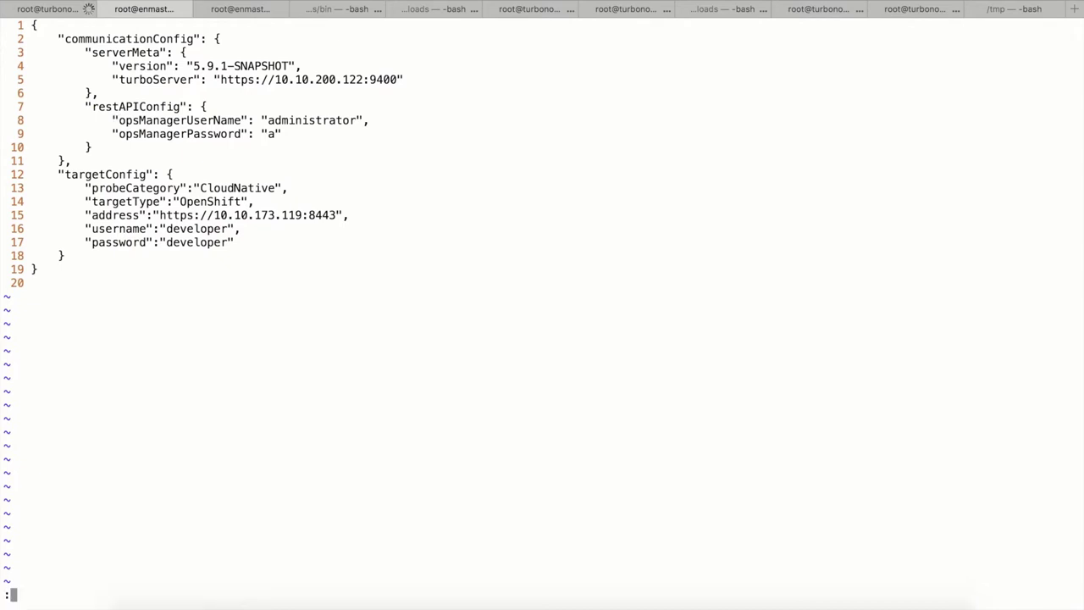
{"action": "type", "text": "q"}
{"action": "key", "text": "Return"}
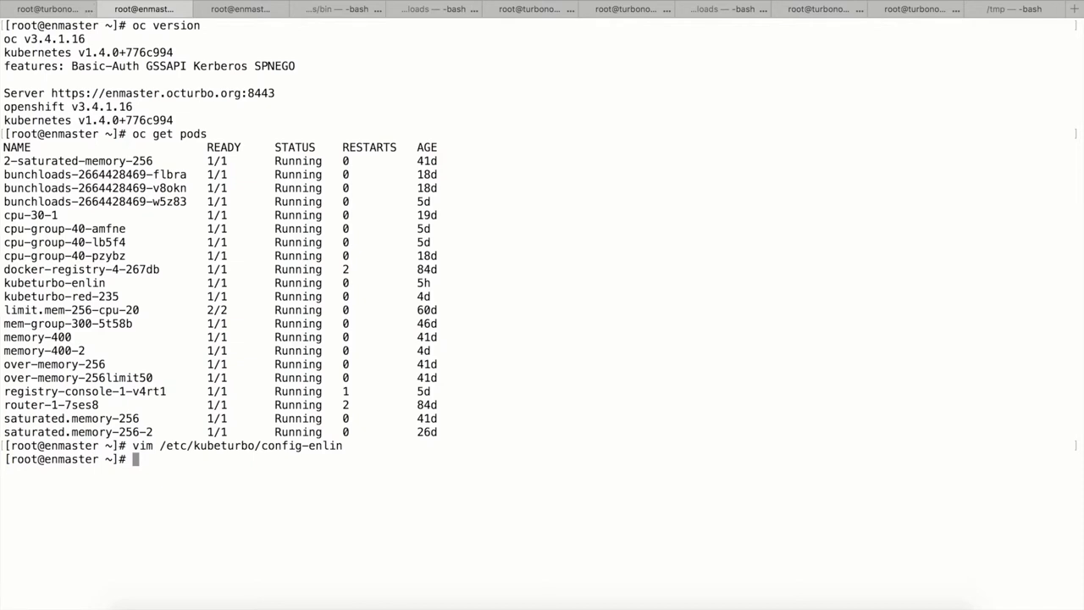
- Switch from the terminal to Chrome and bring up Turbonomic's Target Configurations page
{"action": "key", "text": "super+Tab"}
{"action": "key", "text": "super+Tab"}
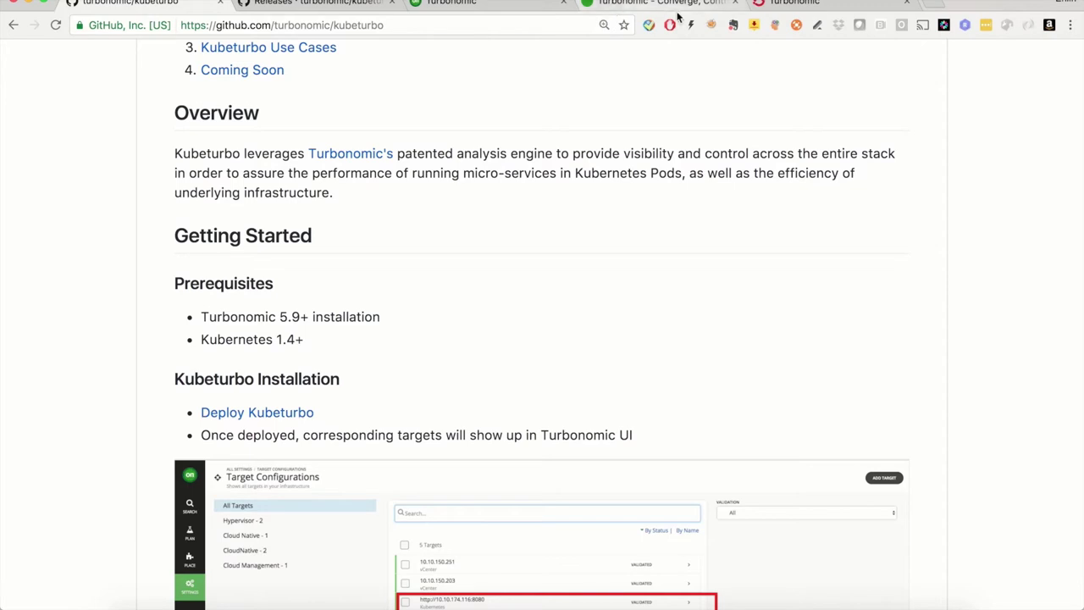
{"action": "left_click", "coordinate": [794, 4]}
{"action": "left_click", "coordinate": [526, 8]}
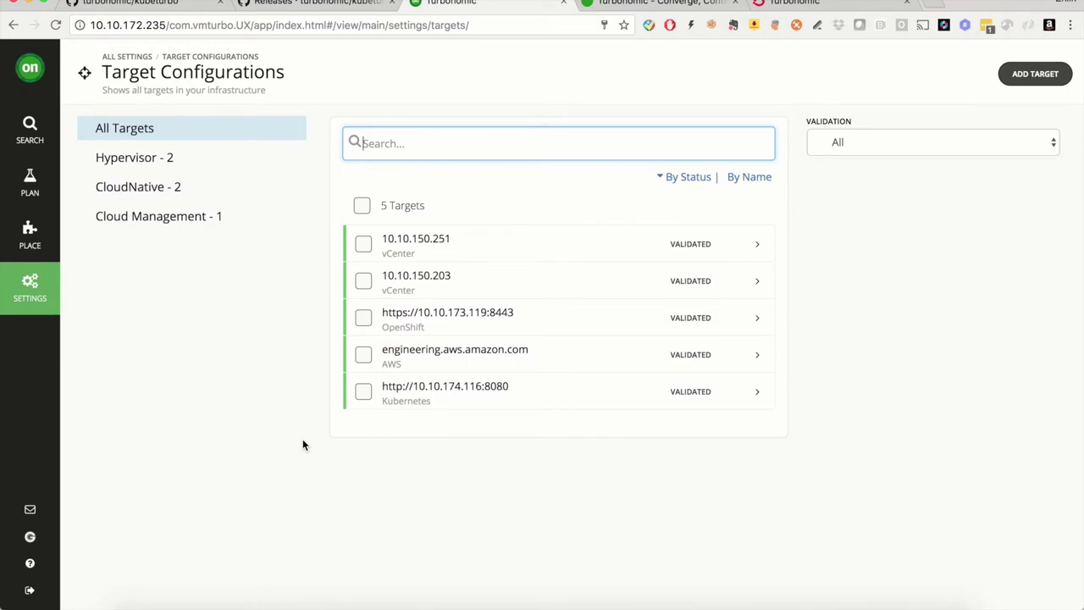
- Browse the Add Target categories, including Hypervisor types, under Settings > Target Configuration, then close the panel
{"action": "left_click", "coordinate": [51, 282]}
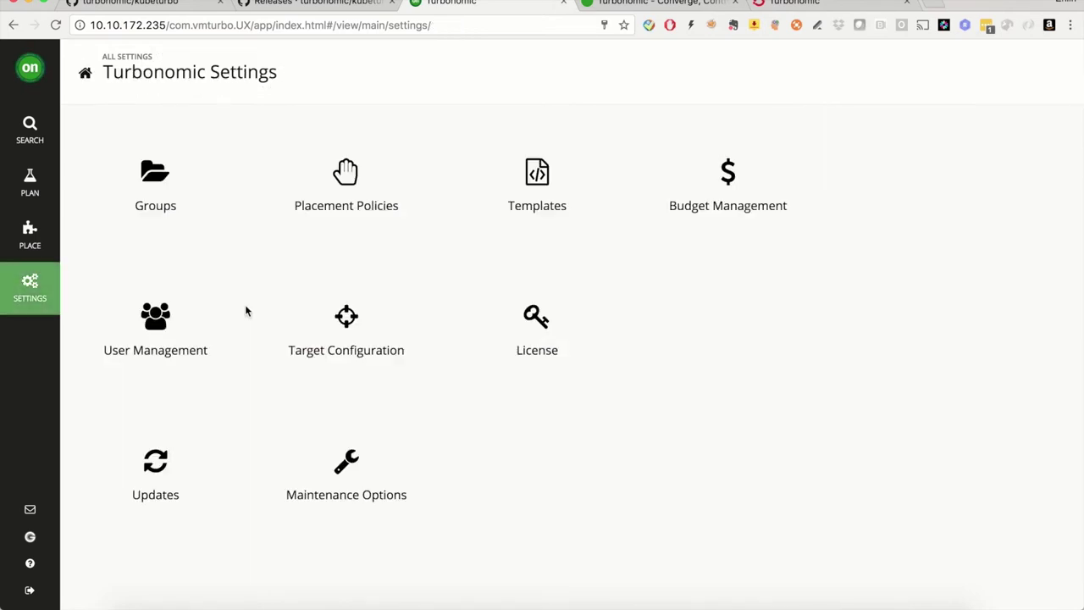
{"action": "left_click", "coordinate": [306, 329]}
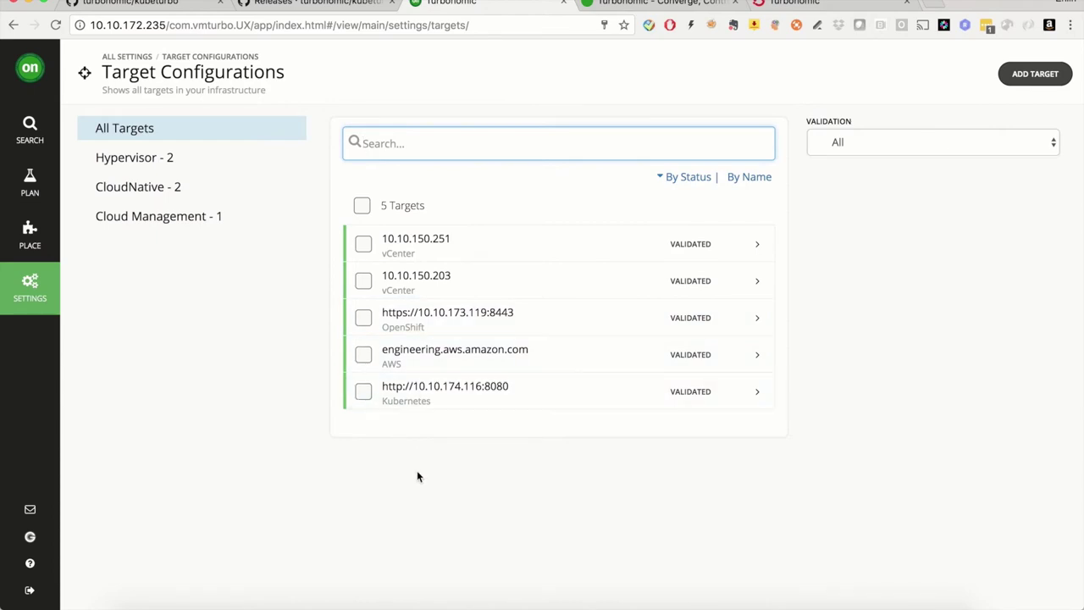
{"action": "left_click", "coordinate": [1029, 75]}
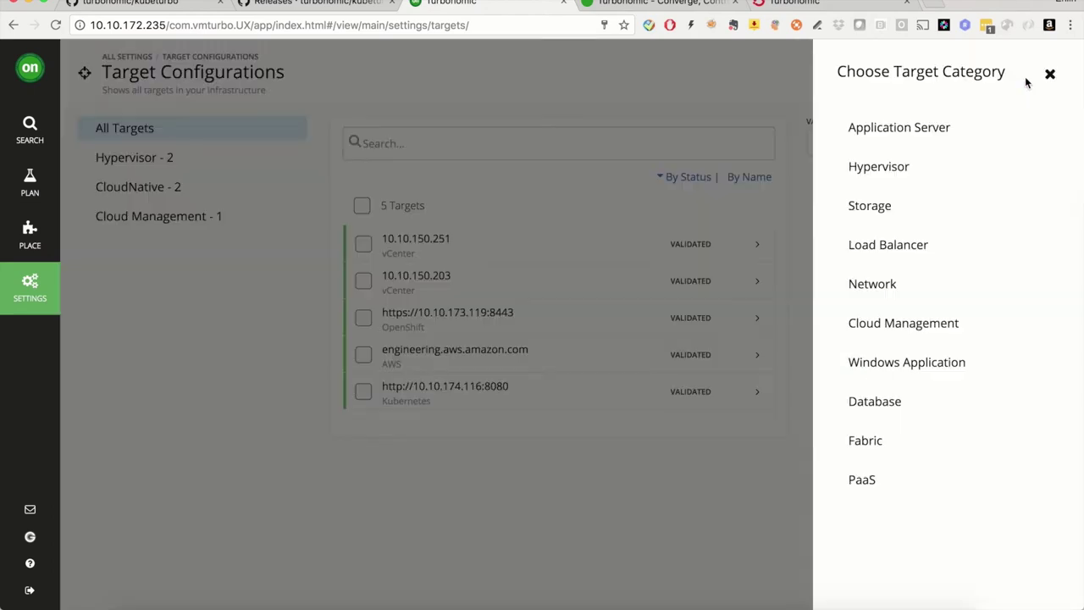
{"action": "left_click", "coordinate": [934, 174]}
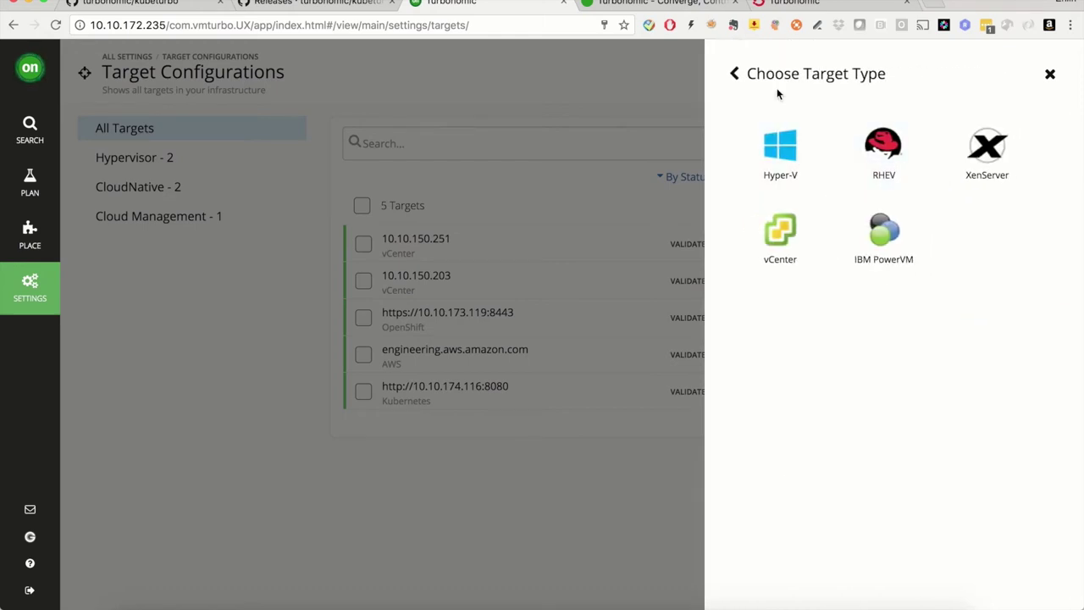
{"action": "left_click", "coordinate": [734, 74]}
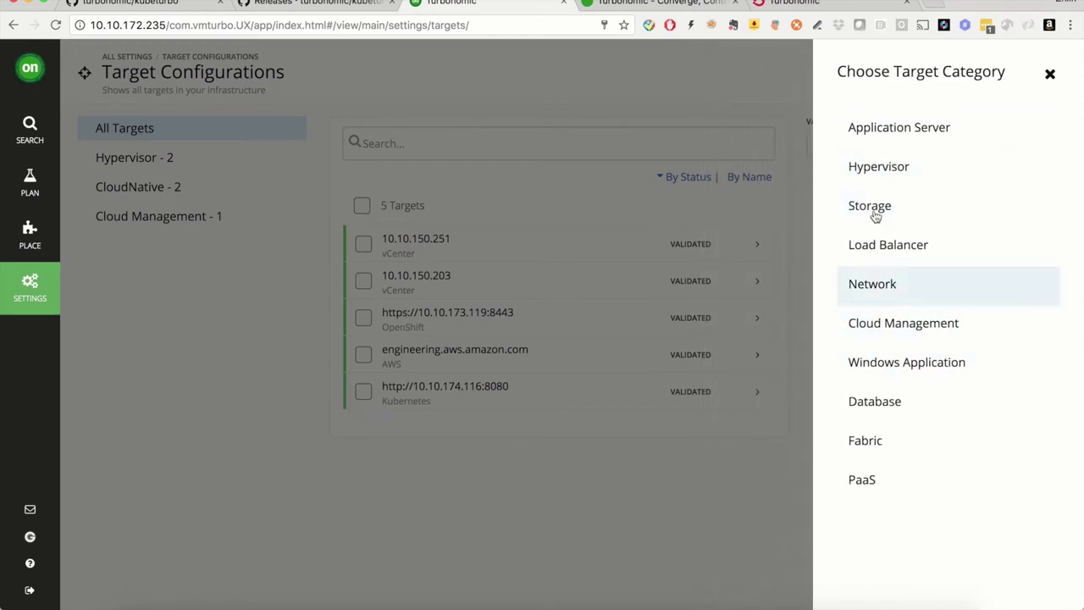
{"action": "left_click", "coordinate": [1049, 76]}
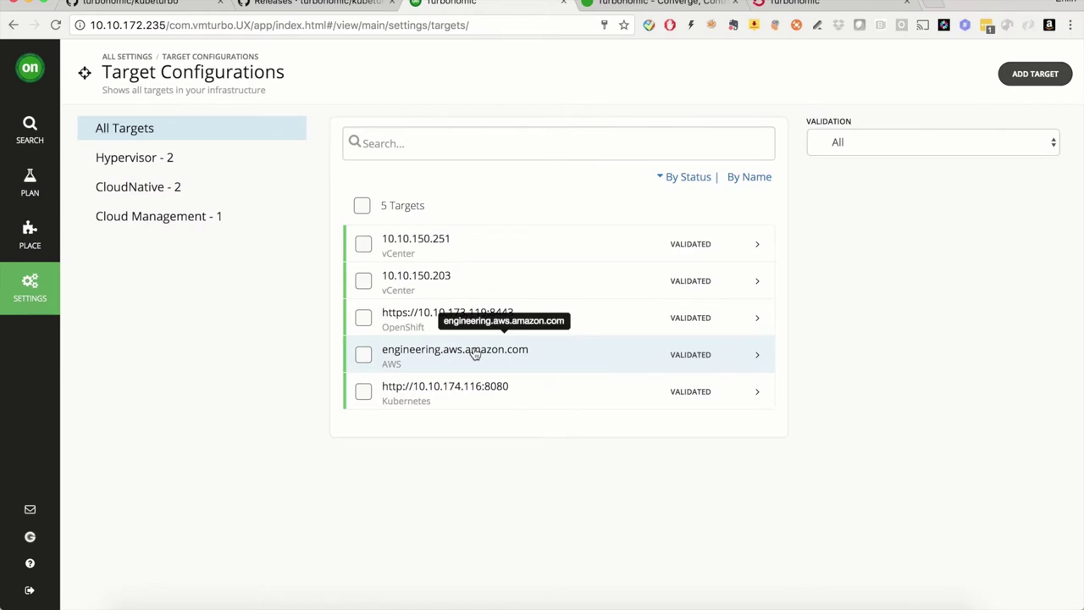
- From Home, list the 217 virtual machines and show details for as-kube-node-4
{"action": "left_click", "coordinate": [29, 67]}
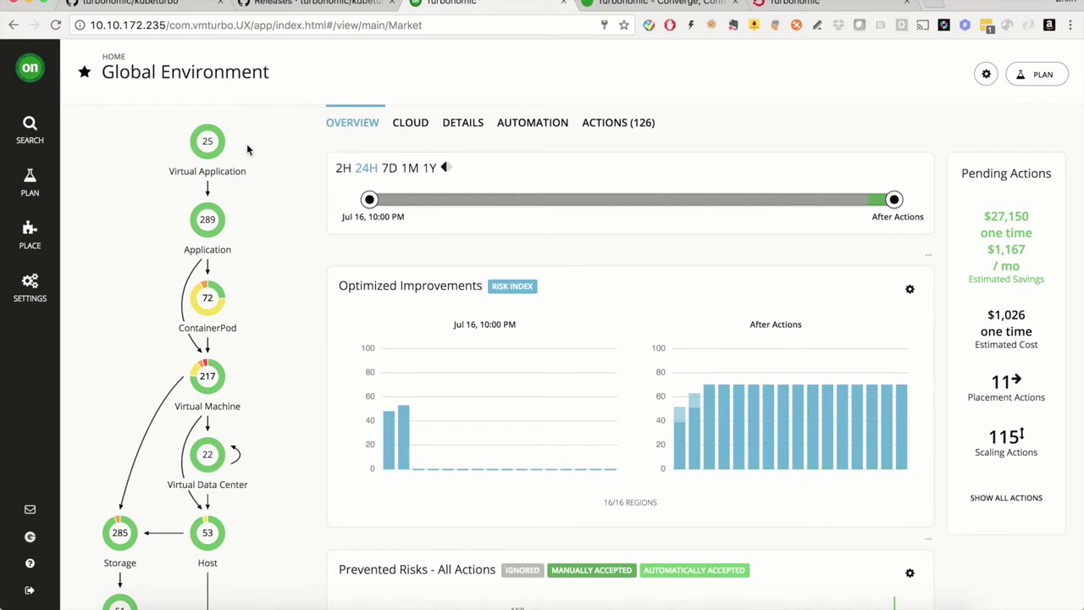
{"action": "scroll", "coordinate": [246, 143], "scroll_direction": "down", "scroll_amount": 2}
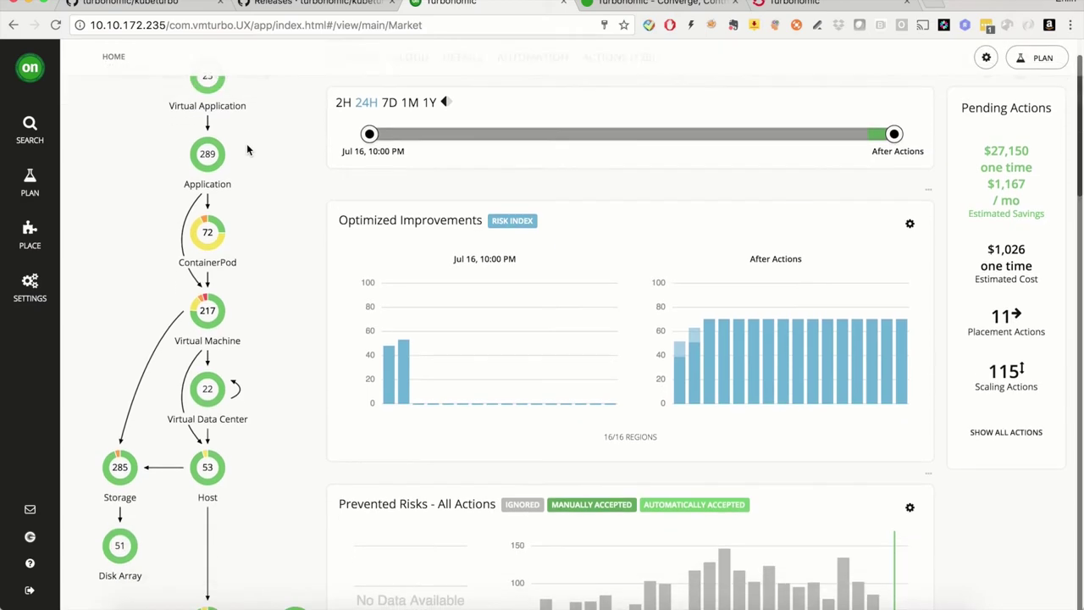
{"action": "scroll", "coordinate": [246, 143], "scroll_direction": "down", "scroll_amount": 4}
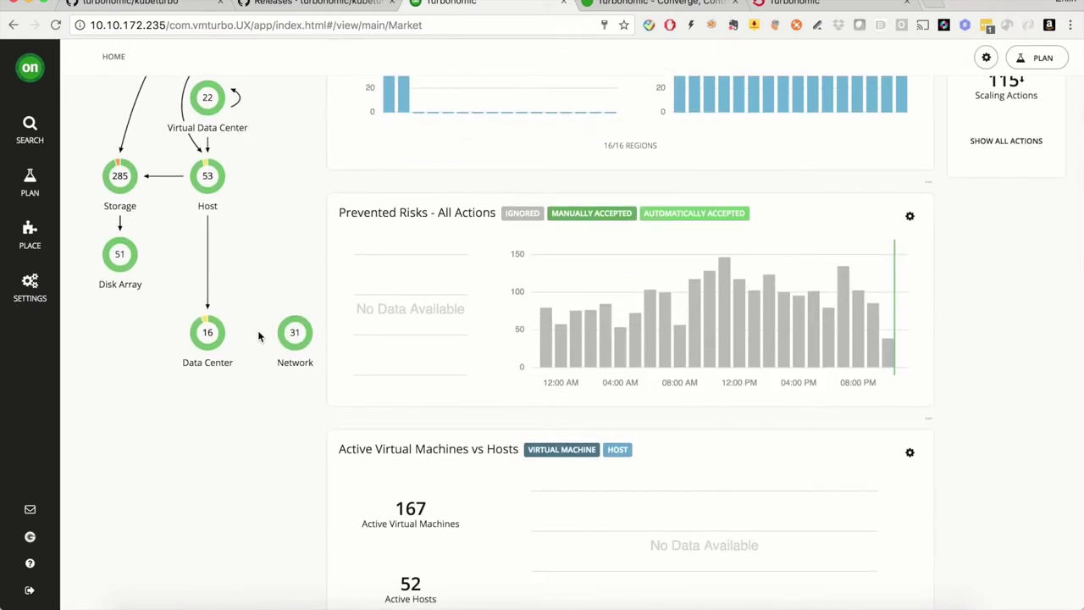
{"action": "scroll", "coordinate": [259, 336], "scroll_direction": "up", "scroll_amount": 5}
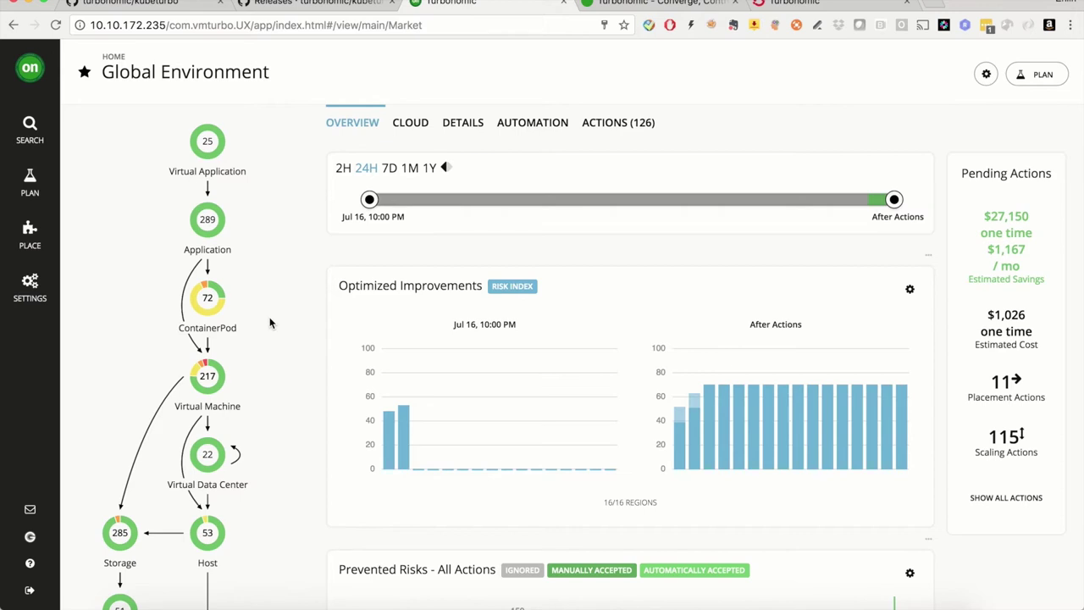
{"action": "mouse_move", "coordinate": [207, 377]}
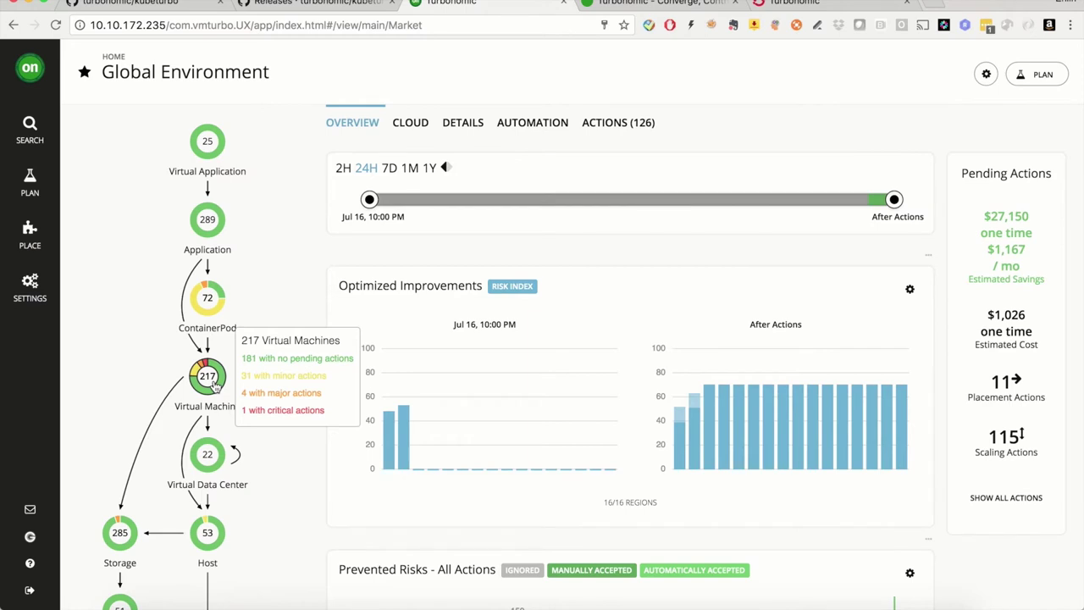
{"action": "left_click", "coordinate": [213, 383]}
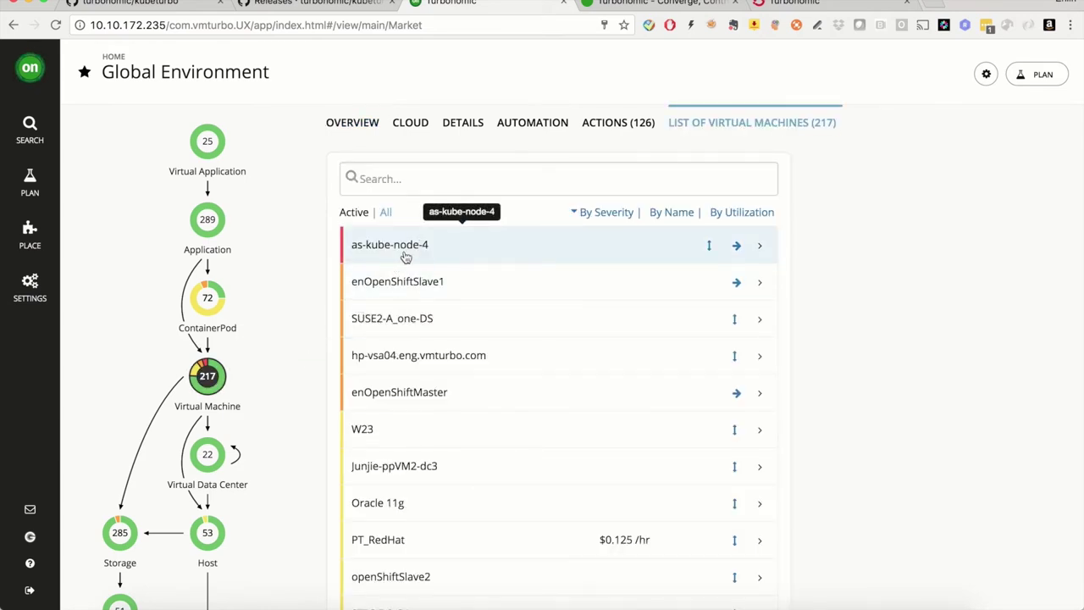
{"action": "left_click", "coordinate": [405, 255]}
{"action": "left_click", "coordinate": [423, 125]}
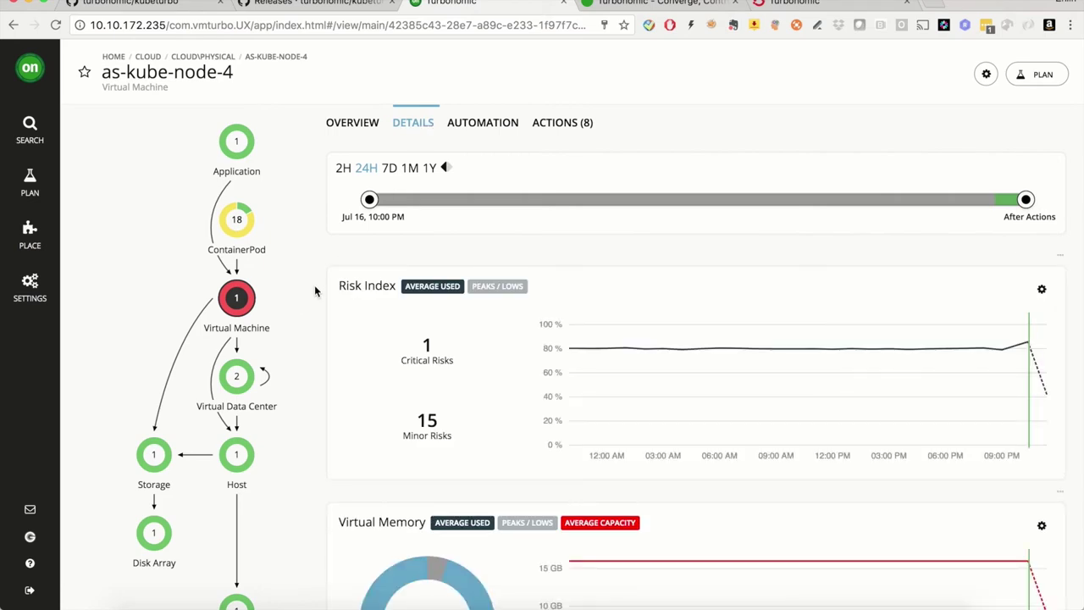
- Review as-kube-node-4's detail charts and briefly look at its pending actions
{"action": "scroll", "coordinate": [314, 290], "scroll_direction": "down", "scroll_amount": 3}
{"action": "scroll", "coordinate": [314, 291], "scroll_direction": "down", "scroll_amount": 2}
{"action": "scroll", "coordinate": [315, 291], "scroll_direction": "down", "scroll_amount": 5}
{"action": "scroll", "coordinate": [314, 291], "scroll_direction": "down", "scroll_amount": 4}
{"action": "scroll", "coordinate": [314, 290], "scroll_direction": "up", "scroll_amount": 2}
{"action": "scroll", "coordinate": [315, 290], "scroll_direction": "up", "scroll_amount": 3}
{"action": "scroll", "coordinate": [314, 290], "scroll_direction": "up", "scroll_amount": 5}
{"action": "scroll", "coordinate": [314, 291], "scroll_direction": "down", "scroll_amount": 1}
{"action": "scroll", "coordinate": [314, 290], "scroll_direction": "down", "scroll_amount": 3}
{"action": "scroll", "coordinate": [314, 291], "scroll_direction": "down", "scroll_amount": 5}
{"action": "scroll", "coordinate": [314, 290], "scroll_direction": "down", "scroll_amount": 2}
{"action": "scroll", "coordinate": [314, 291], "scroll_direction": "down", "scroll_amount": 1}
{"action": "scroll", "coordinate": [314, 291], "scroll_direction": "up", "scroll_amount": 2}
{"action": "scroll", "coordinate": [314, 290], "scroll_direction": "up", "scroll_amount": 9}
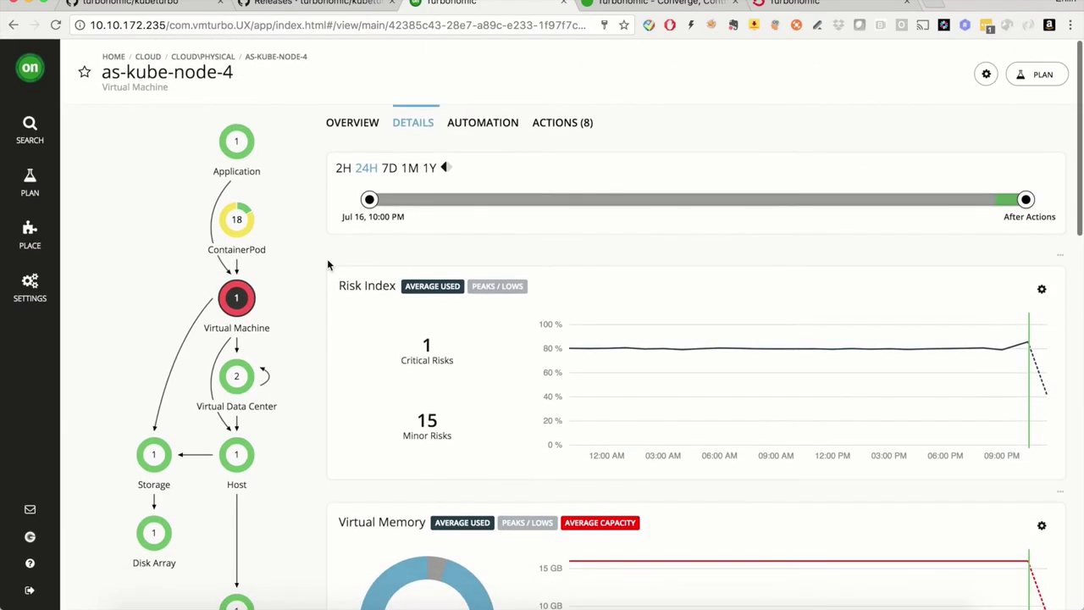
{"action": "left_click", "coordinate": [575, 124]}
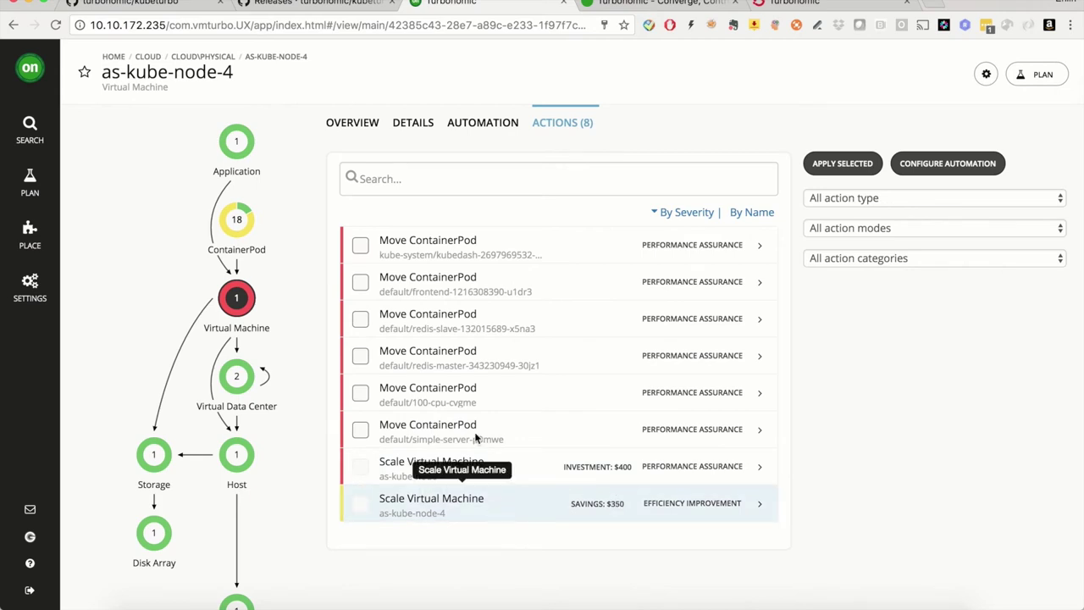
{"action": "left_click", "coordinate": [423, 123]}
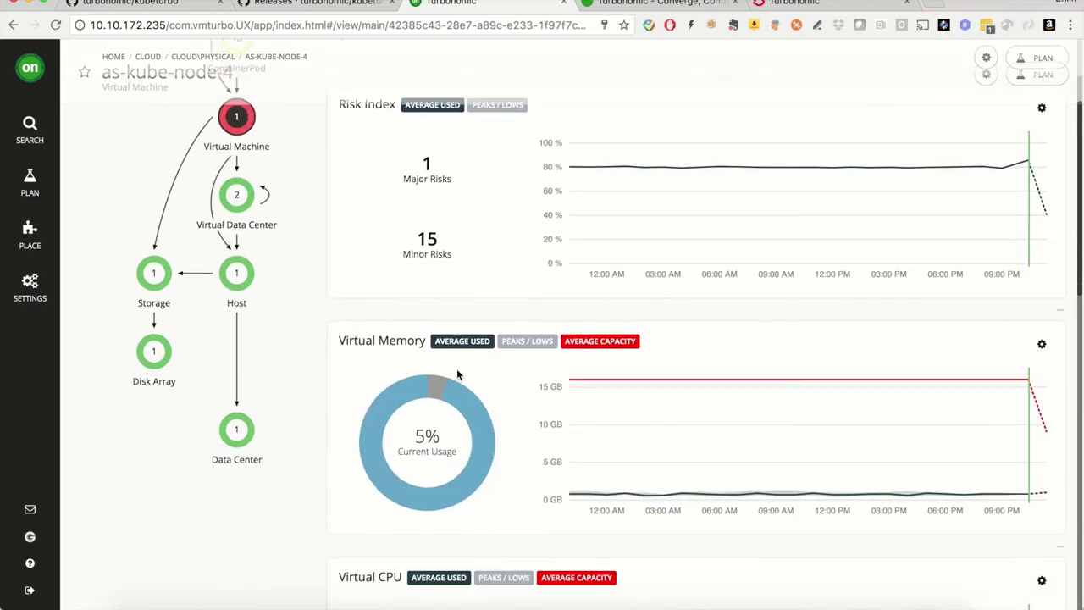
- Expand the $400 Scale Virtual Machine action in the node's 8 actions, raising VCPU from 3.0 to 5.0
{"action": "scroll", "coordinate": [456, 375], "scroll_direction": "down", "scroll_amount": 2}
{"action": "scroll", "coordinate": [456, 375], "scroll_direction": "down", "scroll_amount": 3}
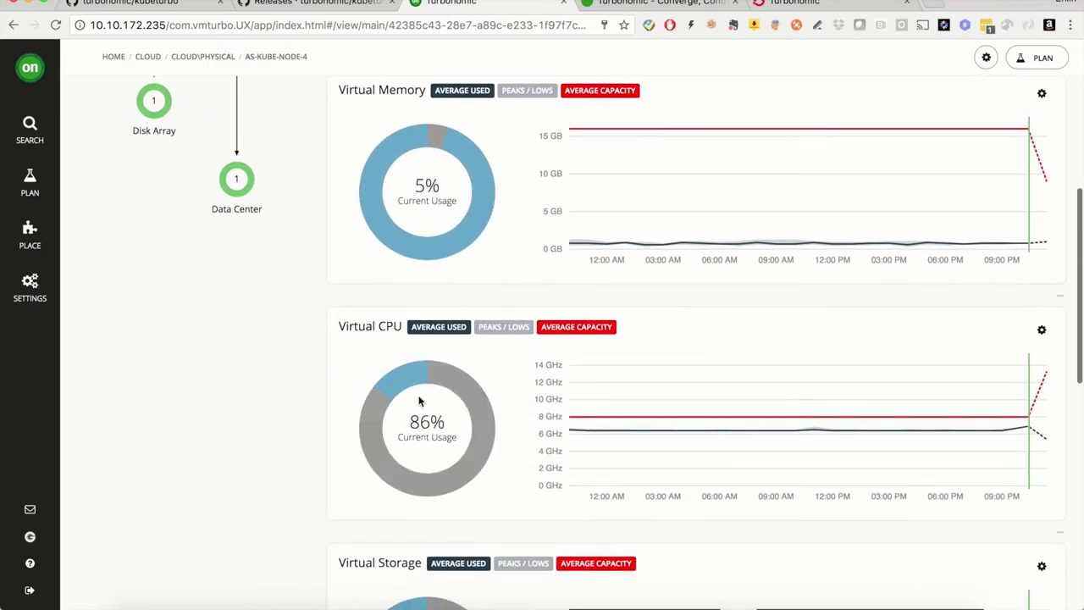
{"action": "mouse_move", "coordinate": [455, 384]}
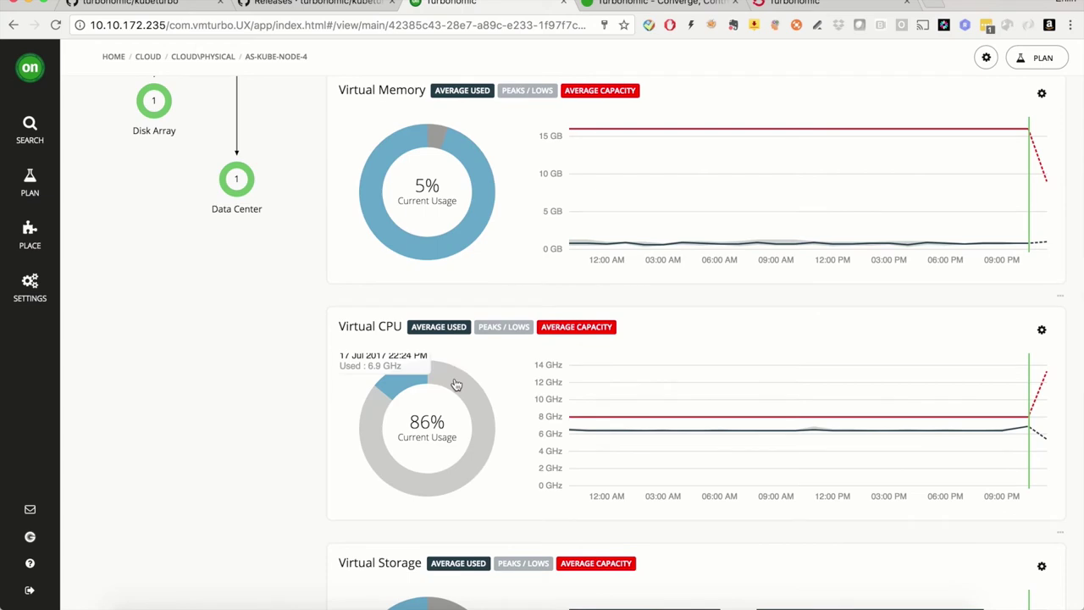
{"action": "scroll", "coordinate": [457, 386], "scroll_direction": "up", "scroll_amount": 5}
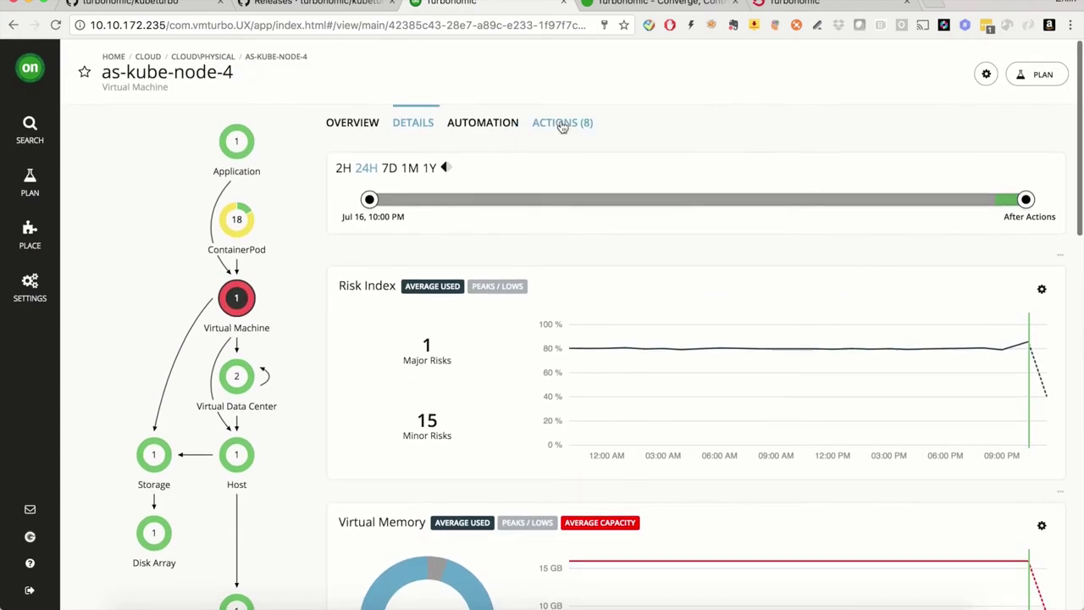
{"action": "left_click", "coordinate": [562, 124]}
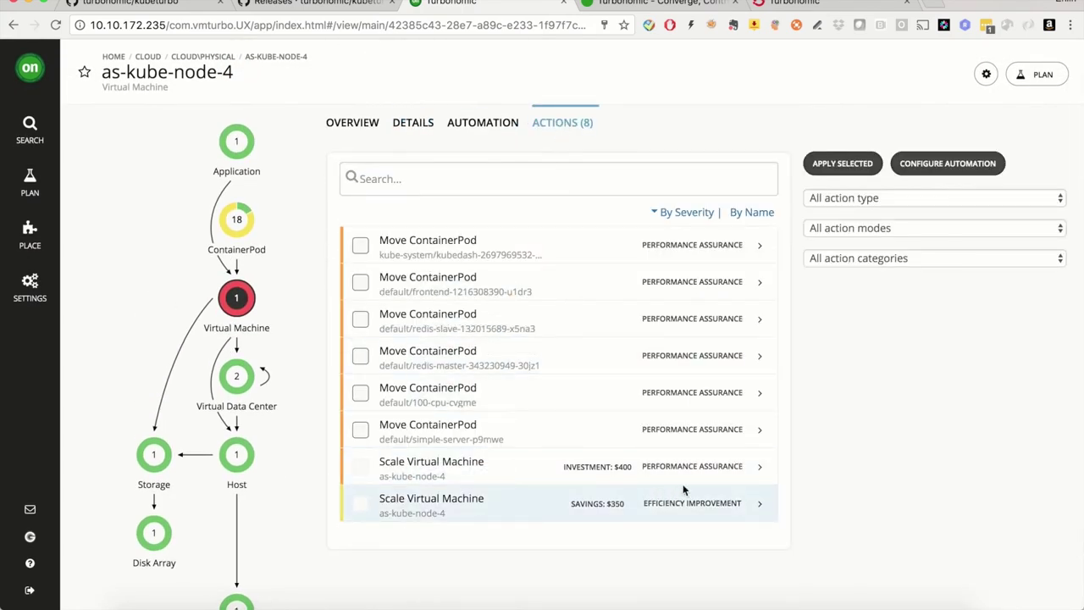
{"action": "left_click", "coordinate": [761, 470]}
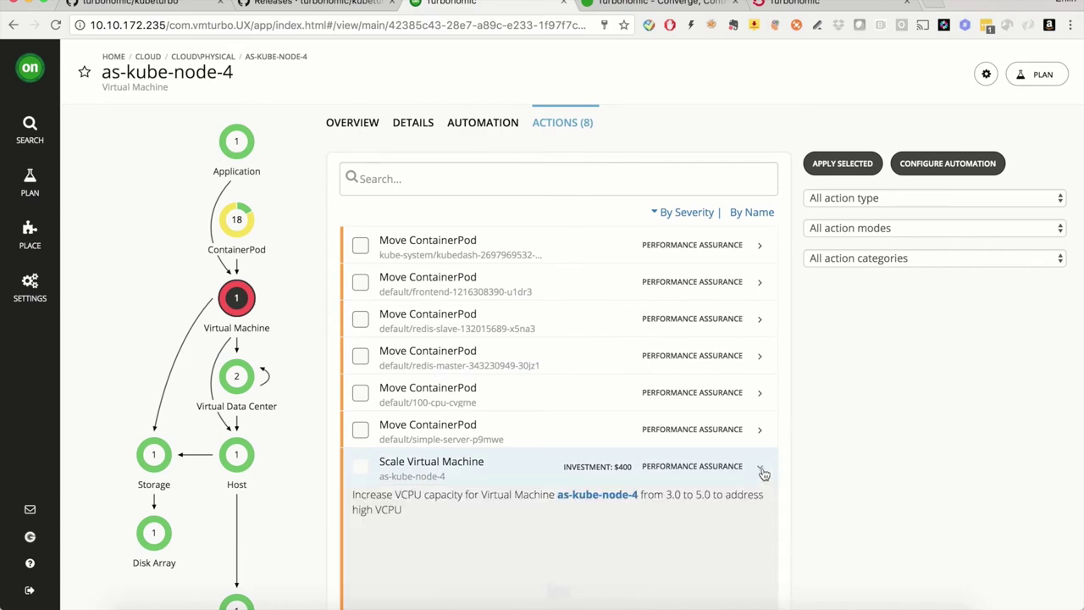
{"action": "scroll", "coordinate": [762, 472], "scroll_direction": "down", "scroll_amount": 3}
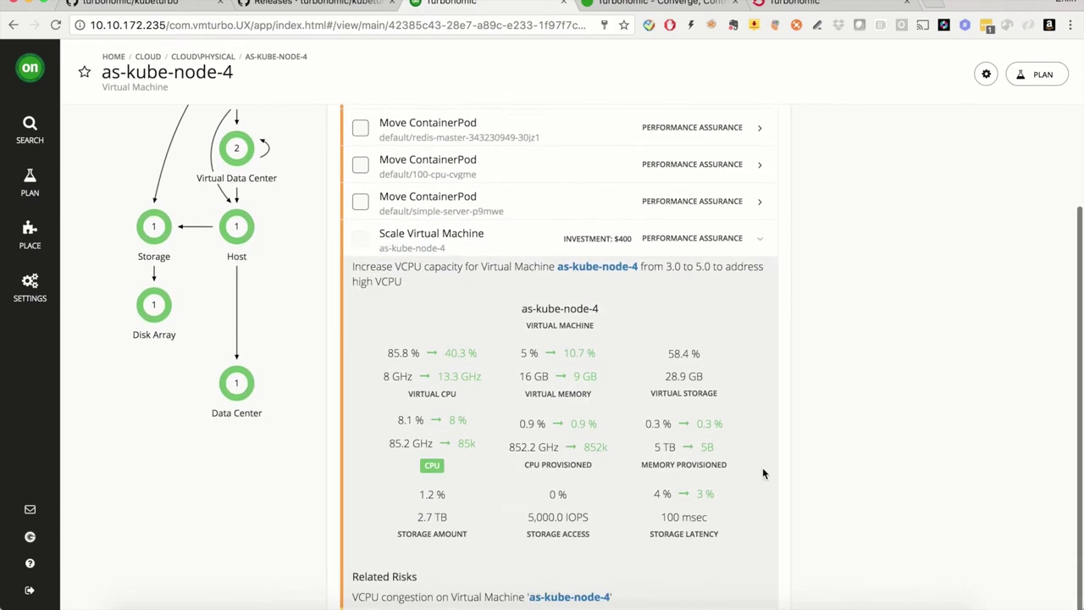
{"action": "scroll", "coordinate": [762, 473], "scroll_direction": "down", "scroll_amount": 3}
{"action": "scroll", "coordinate": [762, 472], "scroll_direction": "up", "scroll_amount": 5}
{"action": "scroll", "coordinate": [762, 472], "scroll_direction": "up", "scroll_amount": 2}
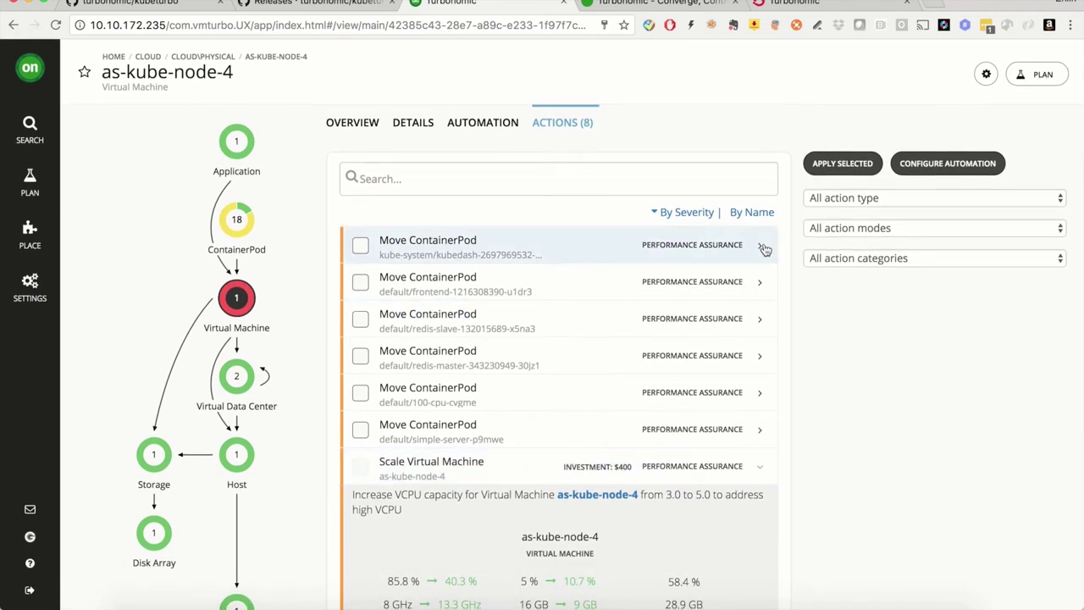
- Expand the kubedash pod move from as-kube-node-4 to as-kube-node-2 and tick it
{"action": "left_click", "coordinate": [761, 247]}
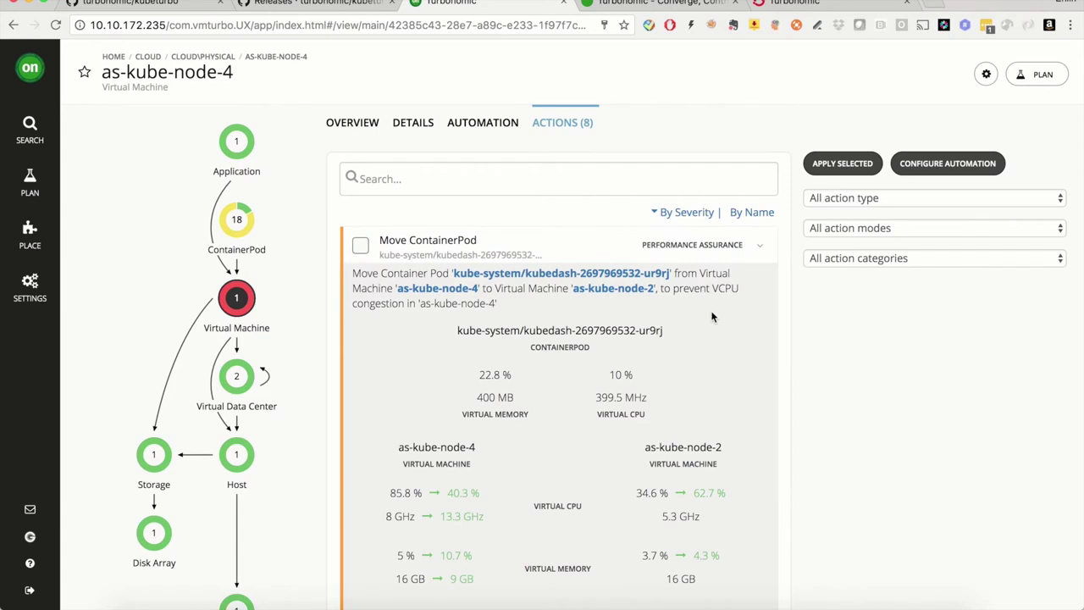
{"action": "scroll", "coordinate": [711, 317], "scroll_direction": "down", "scroll_amount": 2}
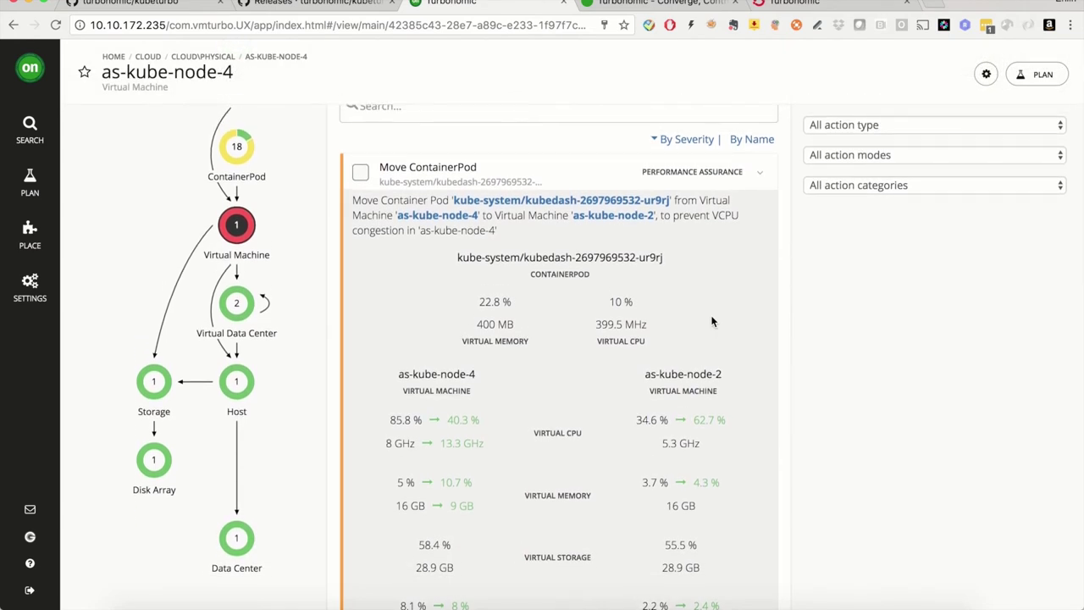
{"action": "scroll", "coordinate": [711, 321], "scroll_direction": "up", "scroll_amount": 2}
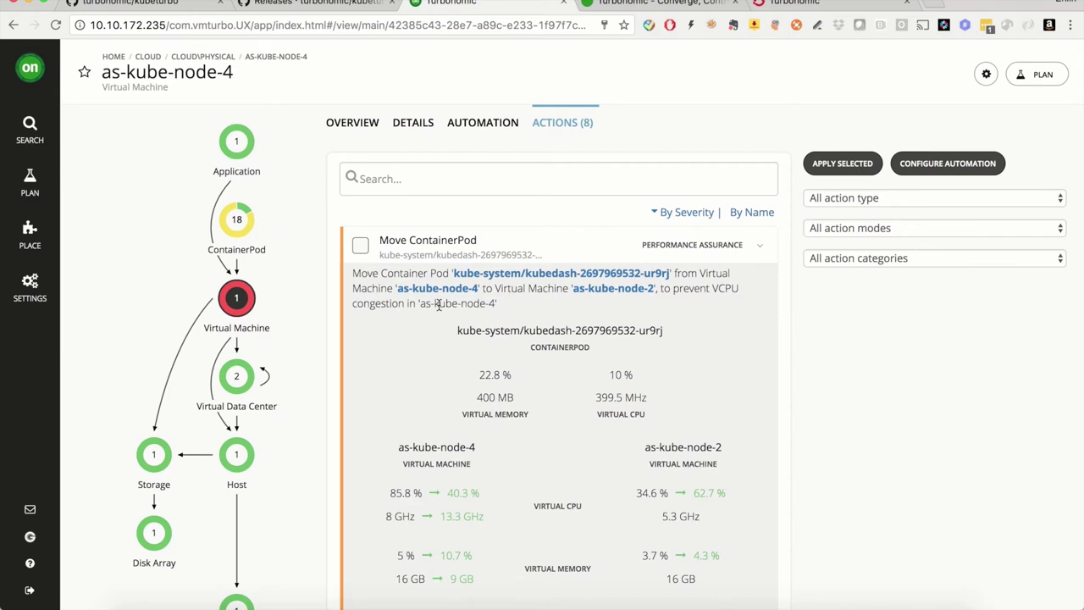
{"action": "left_click", "coordinate": [359, 245]}
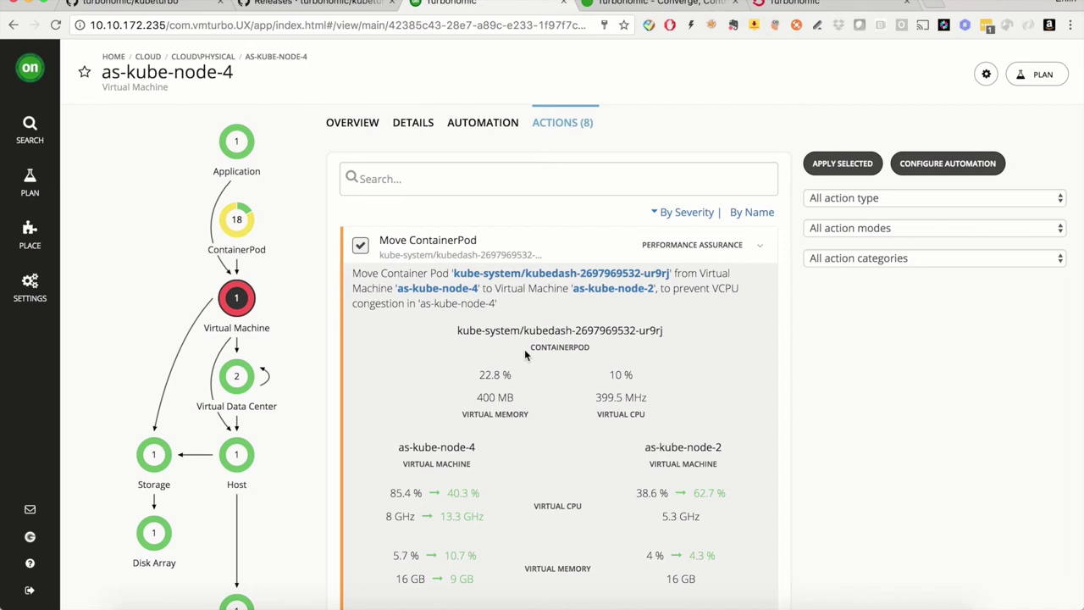
{"action": "scroll", "coordinate": [525, 350], "scroll_direction": "down", "scroll_amount": 1}
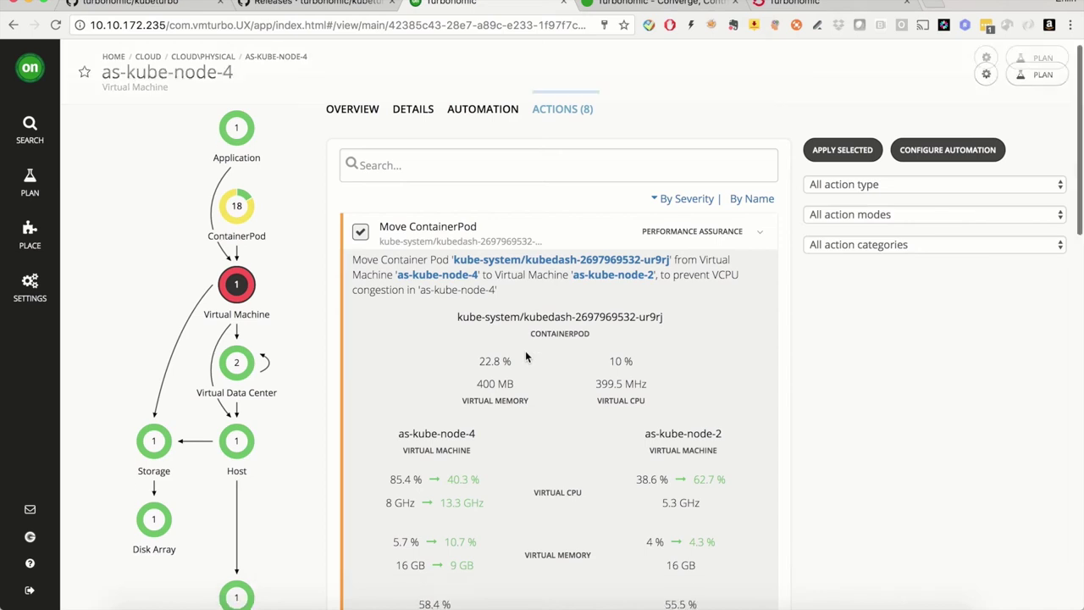
{"action": "scroll", "coordinate": [525, 351], "scroll_direction": "down", "scroll_amount": 1}
{"action": "scroll", "coordinate": [524, 350], "scroll_direction": "down", "scroll_amount": 1}
{"action": "scroll", "coordinate": [525, 350], "scroll_direction": "down", "scroll_amount": 1}
{"action": "scroll", "coordinate": [525, 350], "scroll_direction": "down", "scroll_amount": 1}
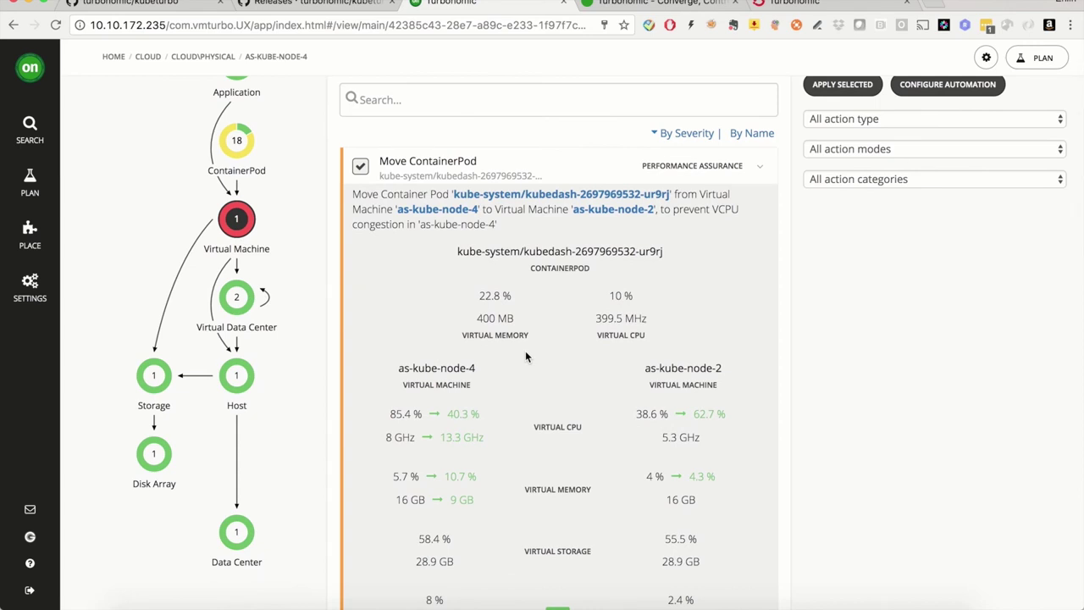
{"action": "scroll", "coordinate": [525, 356], "scroll_direction": "up", "scroll_amount": 1}
{"action": "scroll", "coordinate": [524, 356], "scroll_direction": "up", "scroll_amount": 2}
{"action": "scroll", "coordinate": [525, 357], "scroll_direction": "down", "scroll_amount": 3}
{"action": "scroll", "coordinate": [525, 357], "scroll_direction": "down", "scroll_amount": 3}
{"action": "scroll", "coordinate": [525, 354], "scroll_direction": "down", "scroll_amount": 5}
{"action": "scroll", "coordinate": [525, 354], "scroll_direction": "down", "scroll_amount": 6}
{"action": "scroll", "coordinate": [525, 353], "scroll_direction": "up", "scroll_amount": 1}
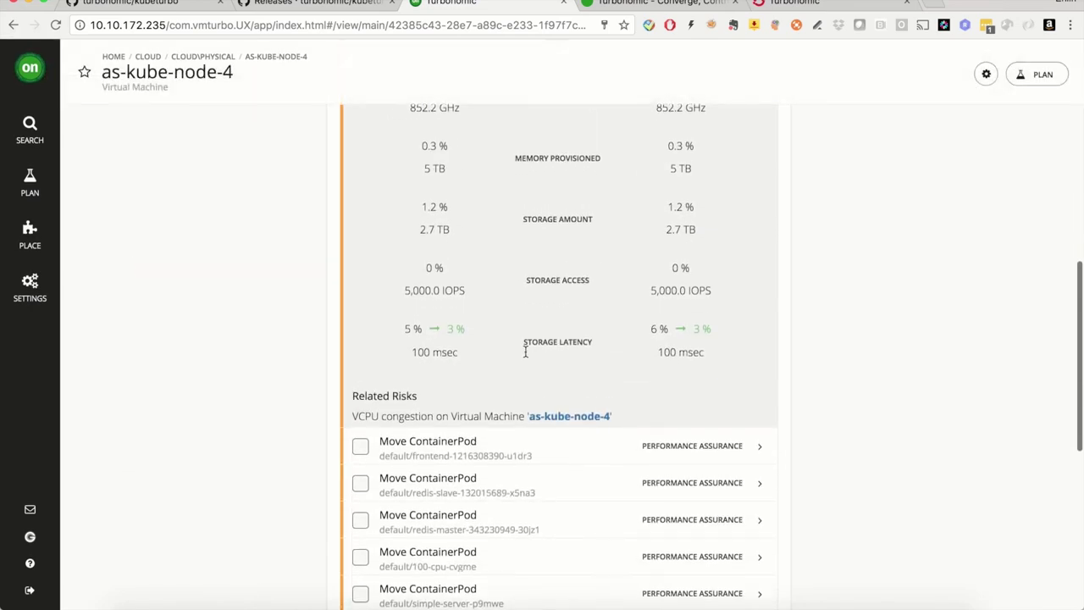
{"action": "scroll", "coordinate": [525, 354], "scroll_direction": "up", "scroll_amount": 10}
{"action": "scroll", "coordinate": [525, 350], "scroll_direction": "up", "scroll_amount": 3}
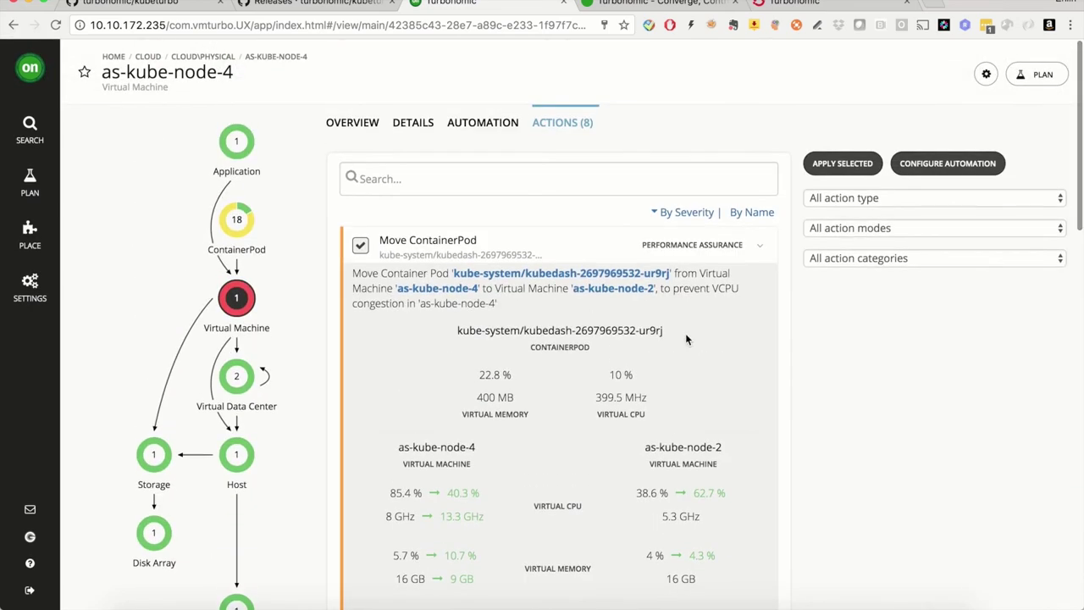
{"action": "scroll", "coordinate": [273, 322], "scroll_direction": "down", "scroll_amount": 2}
{"action": "scroll", "coordinate": [271, 320], "scroll_direction": "up", "scroll_amount": 2}
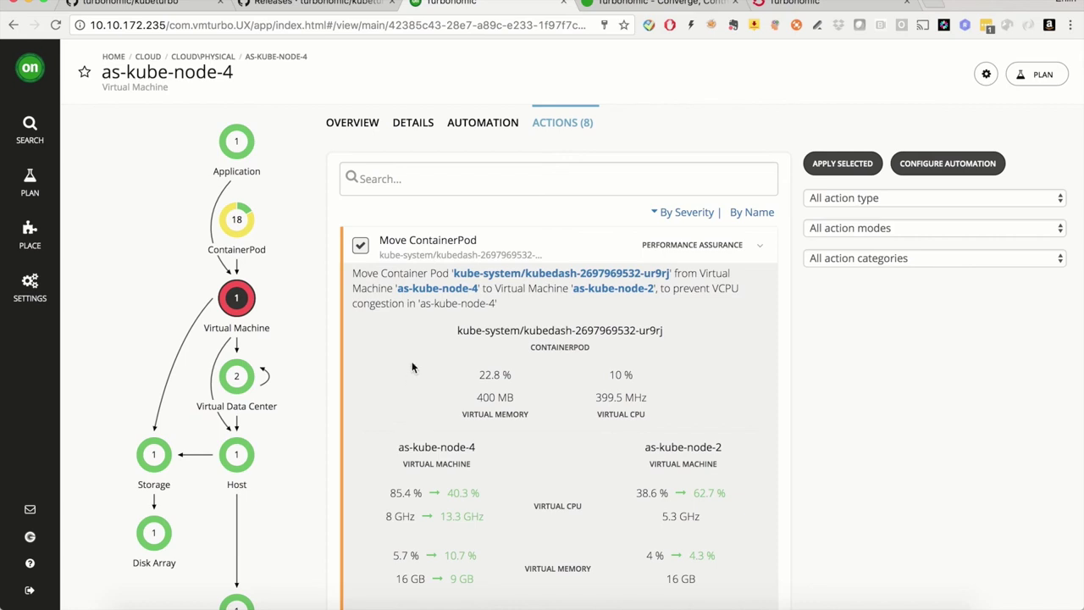
{"action": "scroll", "coordinate": [412, 367], "scroll_direction": "down", "scroll_amount": 3}
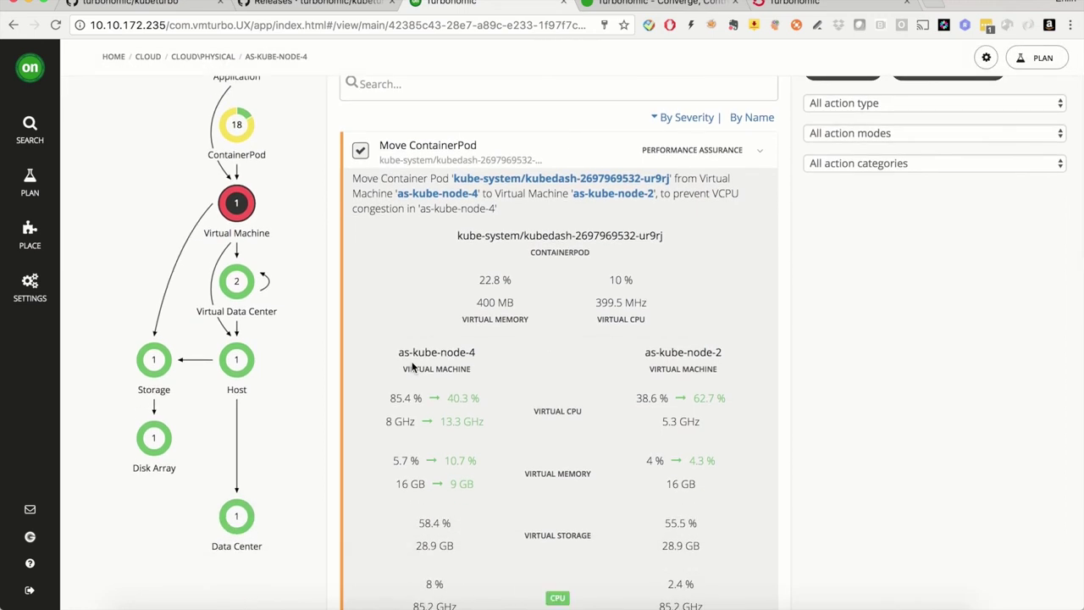
{"action": "scroll", "coordinate": [412, 366], "scroll_direction": "up", "scroll_amount": 3}
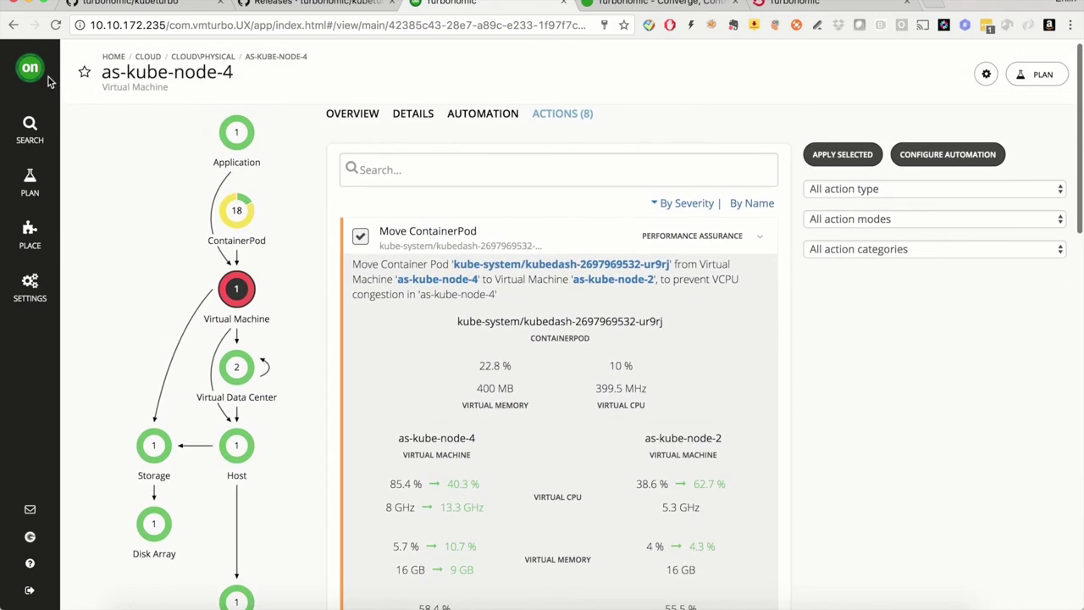
- Open container pod default/saturated.memory-256-2 from the ContainerPod list and review its Details charts
{"action": "left_click", "coordinate": [28, 72]}
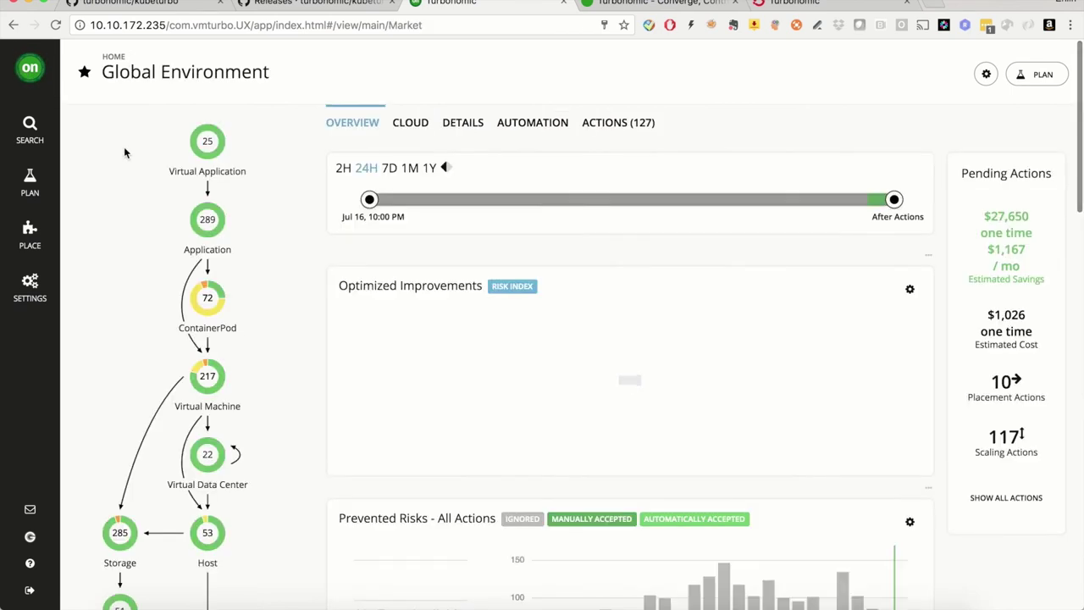
{"action": "left_click", "coordinate": [196, 295]}
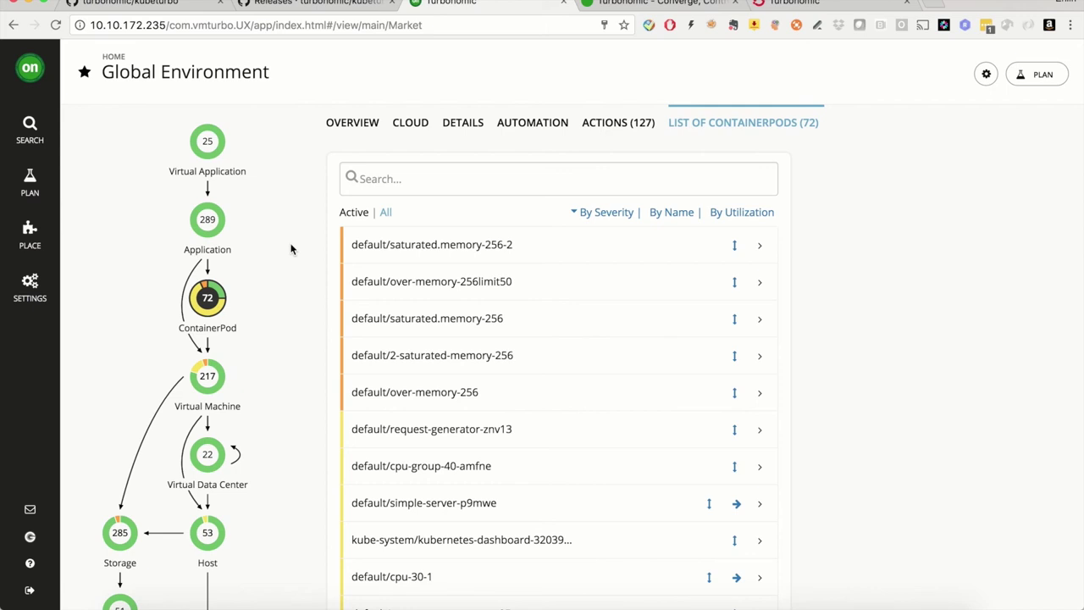
{"action": "left_click", "coordinate": [397, 251]}
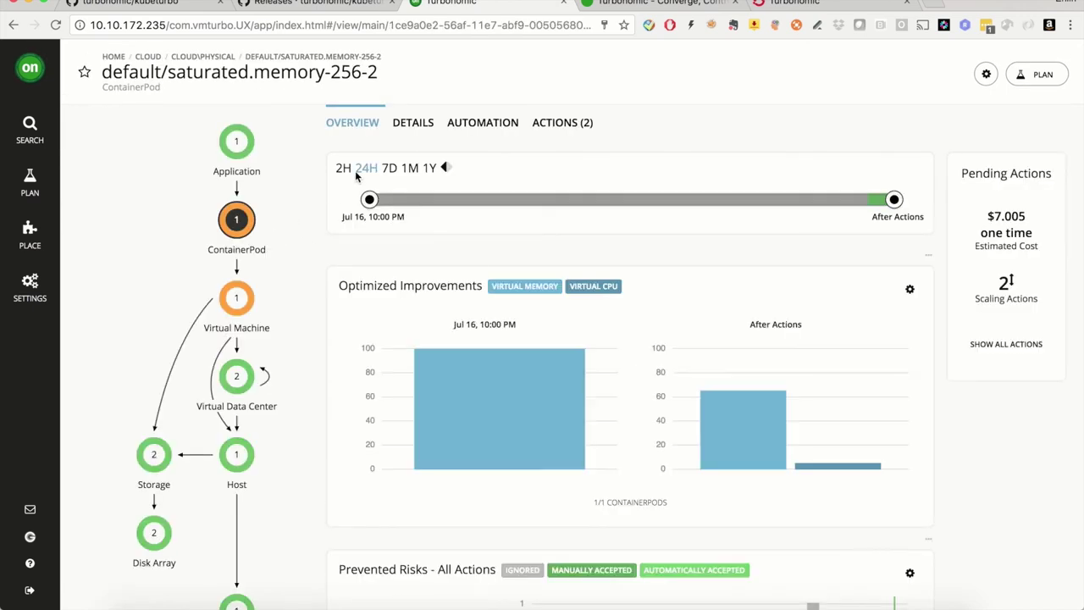
{"action": "left_click", "coordinate": [411, 126]}
{"action": "scroll", "coordinate": [441, 366], "scroll_direction": "down", "scroll_amount": 5}
{"action": "scroll", "coordinate": [441, 366], "scroll_direction": "down", "scroll_amount": 4}
{"action": "scroll", "coordinate": [441, 366], "scroll_direction": "up", "scroll_amount": 4}
{"action": "scroll", "coordinate": [441, 366], "scroll_direction": "down", "scroll_amount": 4}
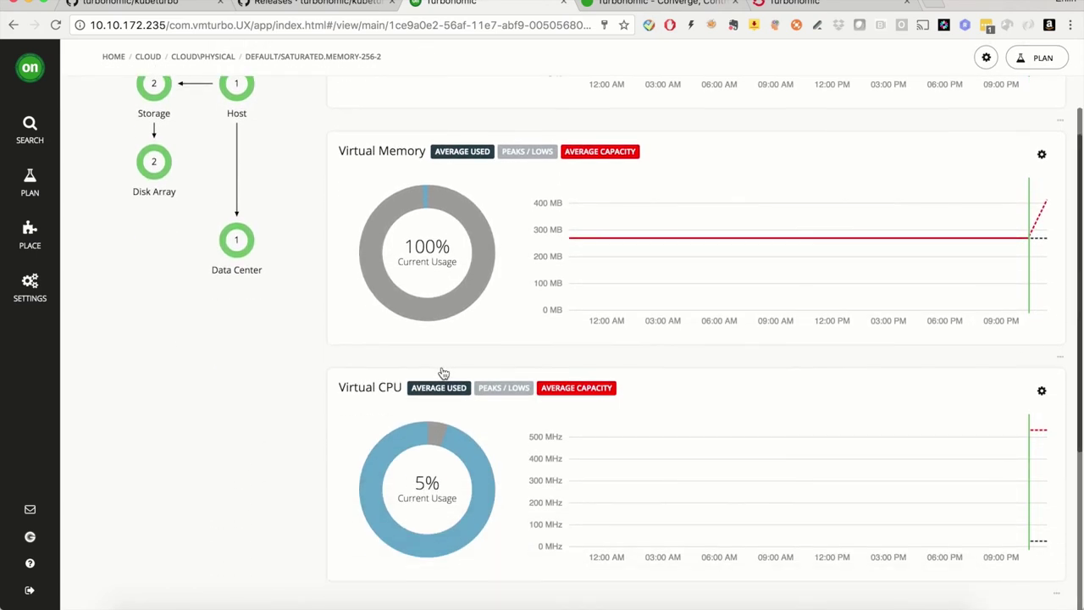
{"action": "scroll", "coordinate": [441, 373], "scroll_direction": "up", "scroll_amount": 2}
{"action": "scroll", "coordinate": [441, 372], "scroll_direction": "up", "scroll_amount": 3}
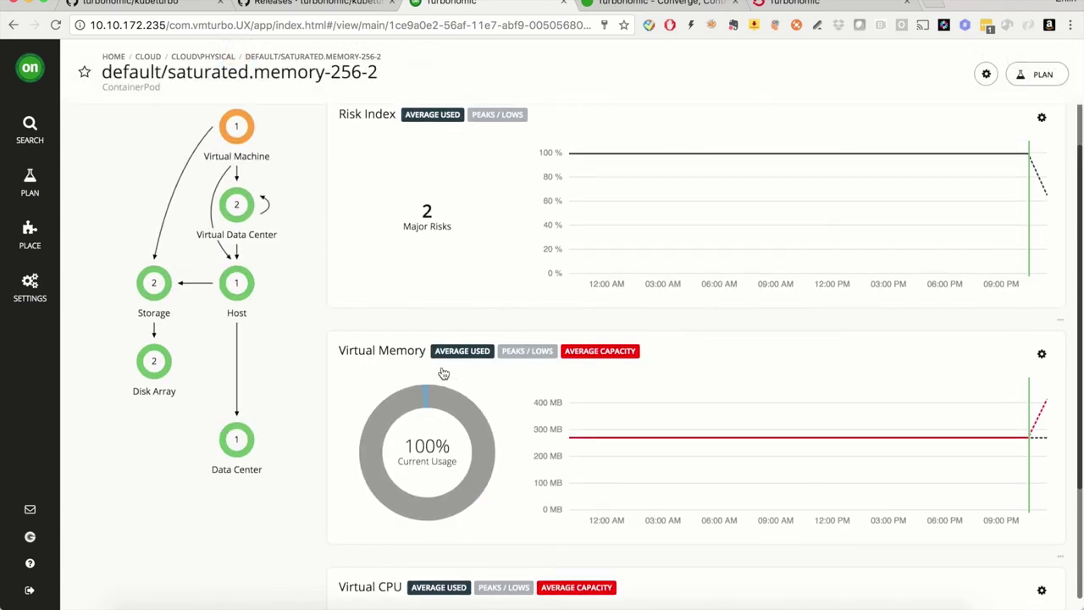
{"action": "scroll", "coordinate": [441, 373], "scroll_direction": "up", "scroll_amount": 4}
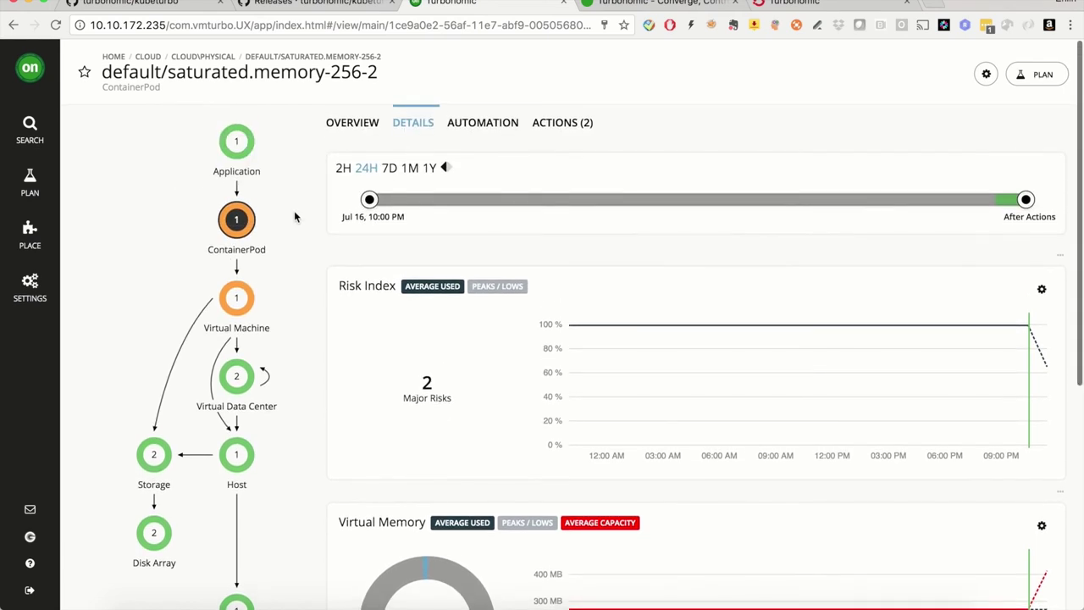
- Expand the pod's first scale action, raising VMem from 276480 to 423391
{"action": "left_click", "coordinate": [561, 127]}
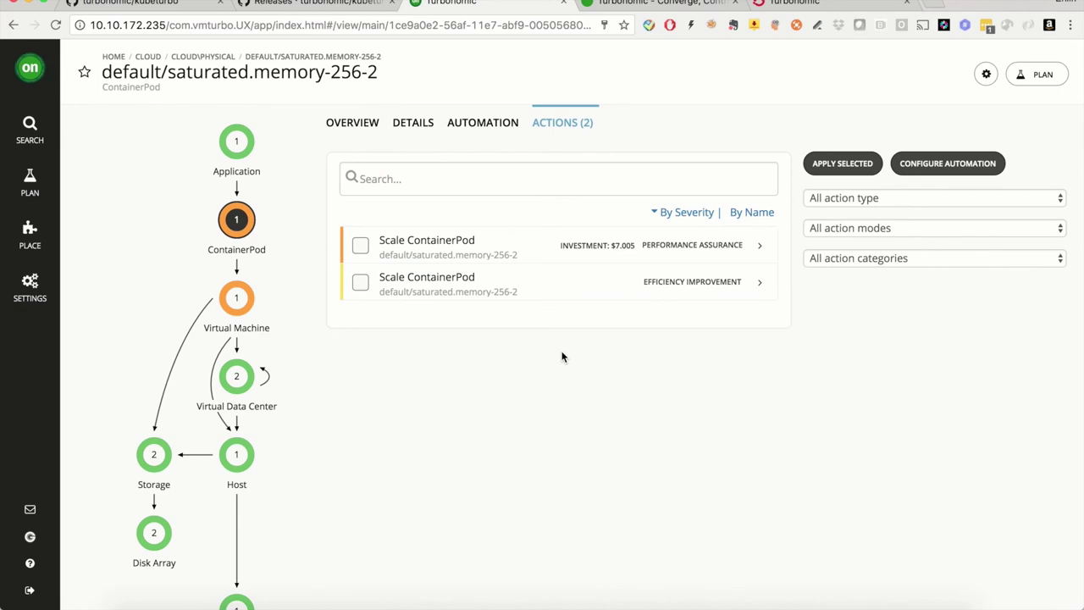
{"action": "left_click", "coordinate": [758, 248]}
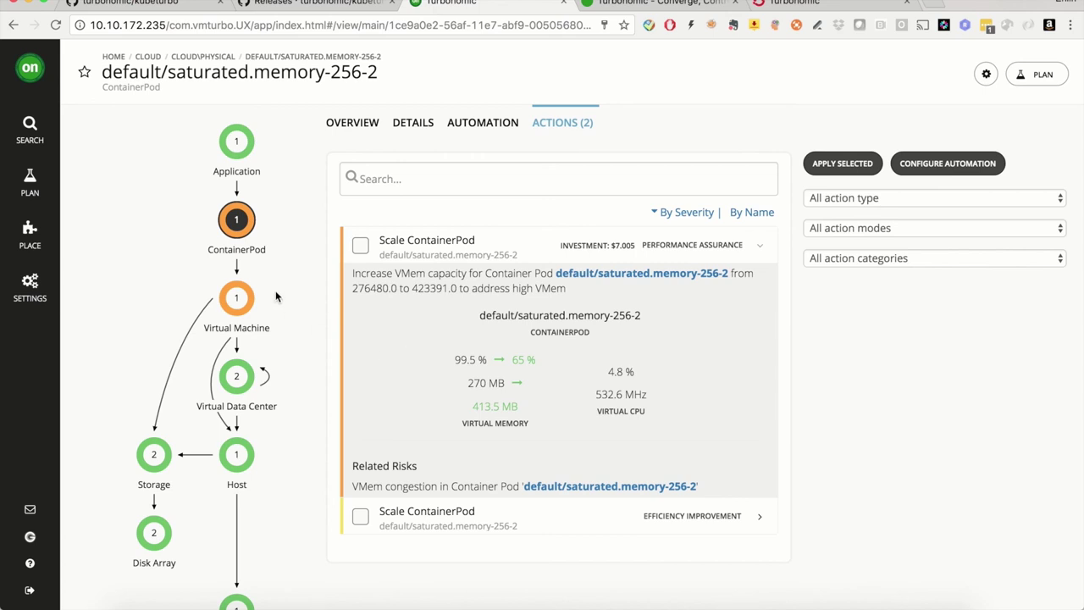
- Expand and review the second scale action, reducing VCPU reservation from 53.3 to 46.3
{"action": "scroll", "coordinate": [276, 300], "scroll_direction": "down", "scroll_amount": 1}
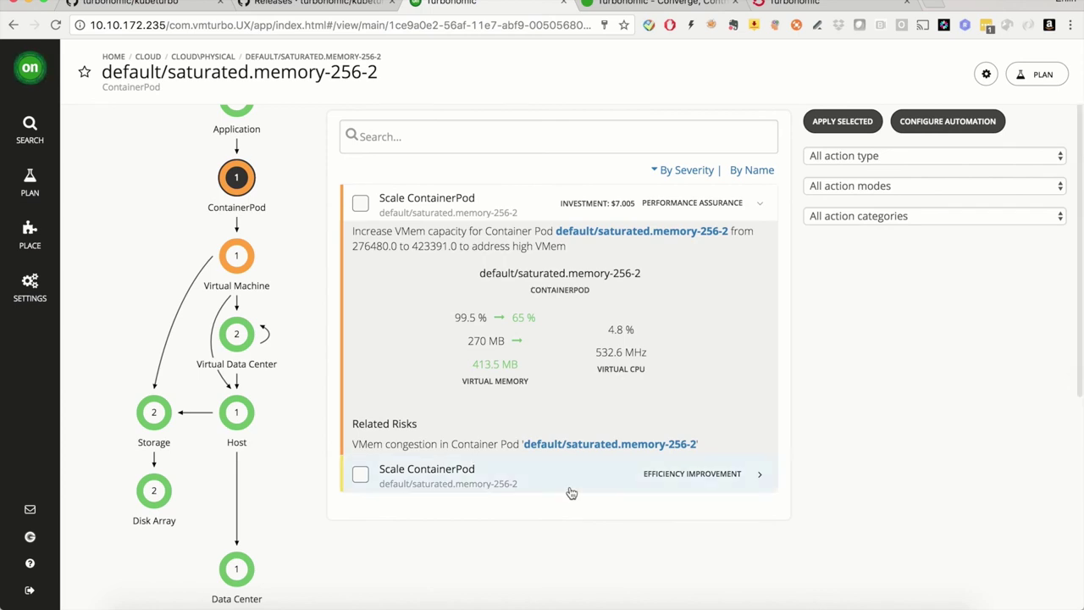
{"action": "left_click", "coordinate": [759, 476]}
{"action": "scroll", "coordinate": [483, 380], "scroll_direction": "down", "scroll_amount": 3}
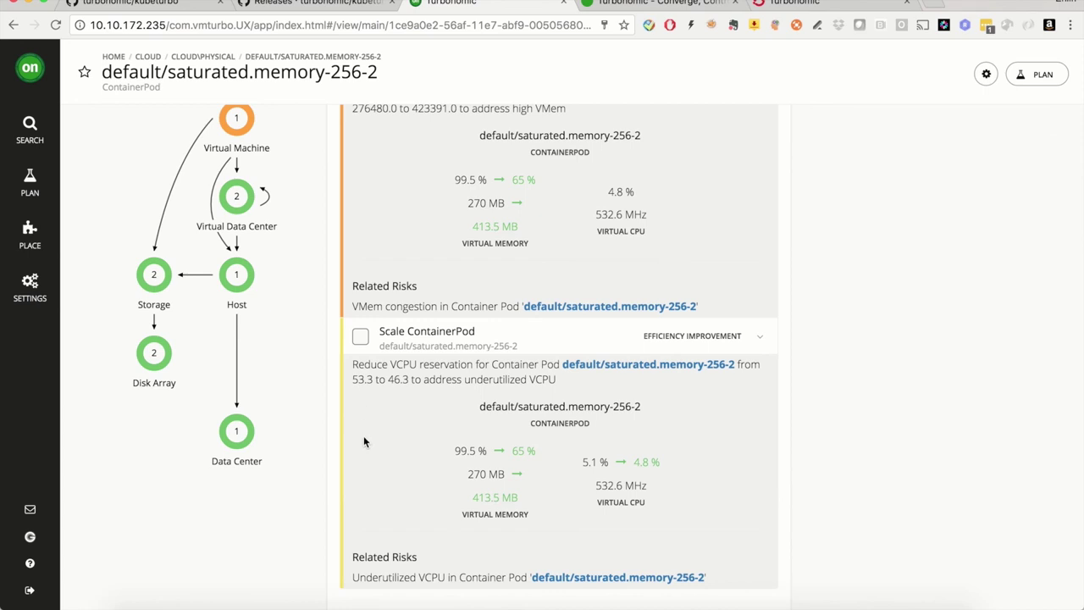
{"action": "scroll", "coordinate": [364, 440], "scroll_direction": "down", "scroll_amount": 2}
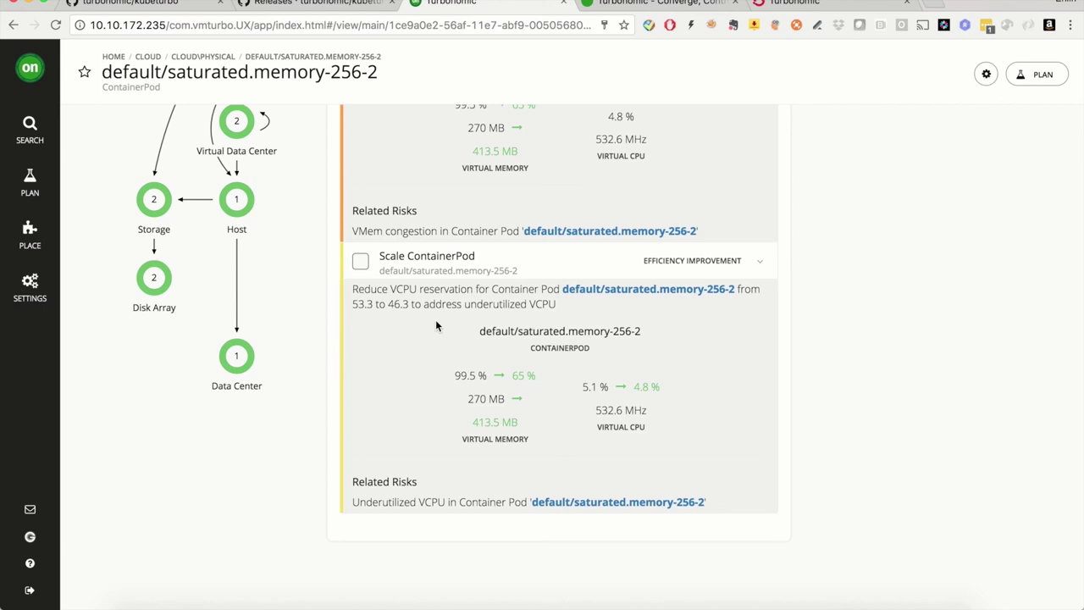
{"action": "scroll", "coordinate": [435, 319], "scroll_direction": "up", "scroll_amount": 3}
{"action": "scroll", "coordinate": [435, 319], "scroll_direction": "up", "scroll_amount": 2}
{"action": "scroll", "coordinate": [435, 319], "scroll_direction": "down", "scroll_amount": 1}
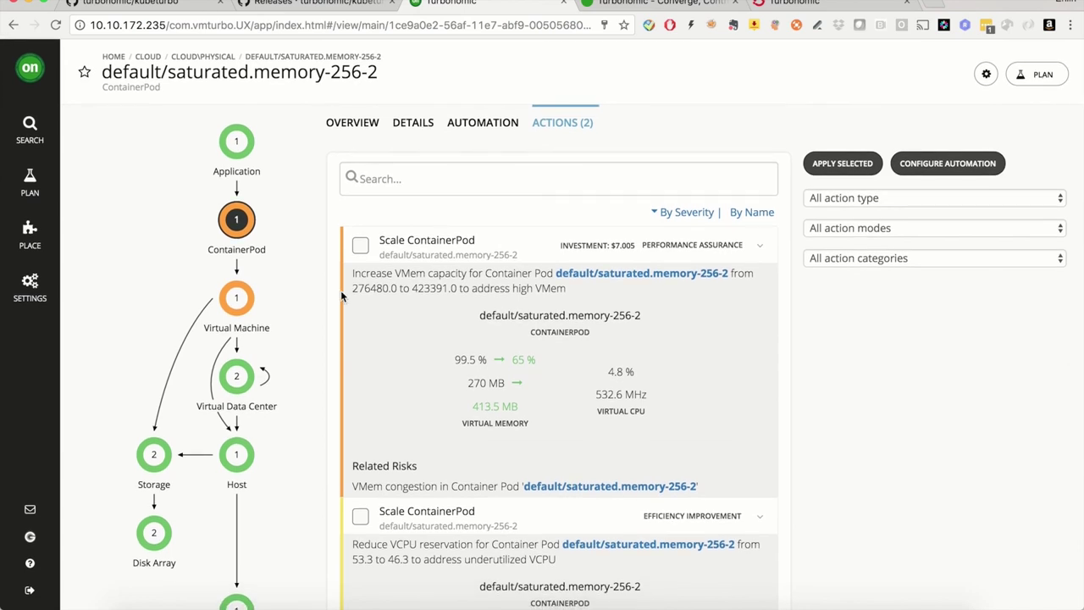
- Return to default/saturated.memory-256-2's actions and tick the $7.005 memory scale-up action
{"action": "left_click", "coordinate": [32, 71]}
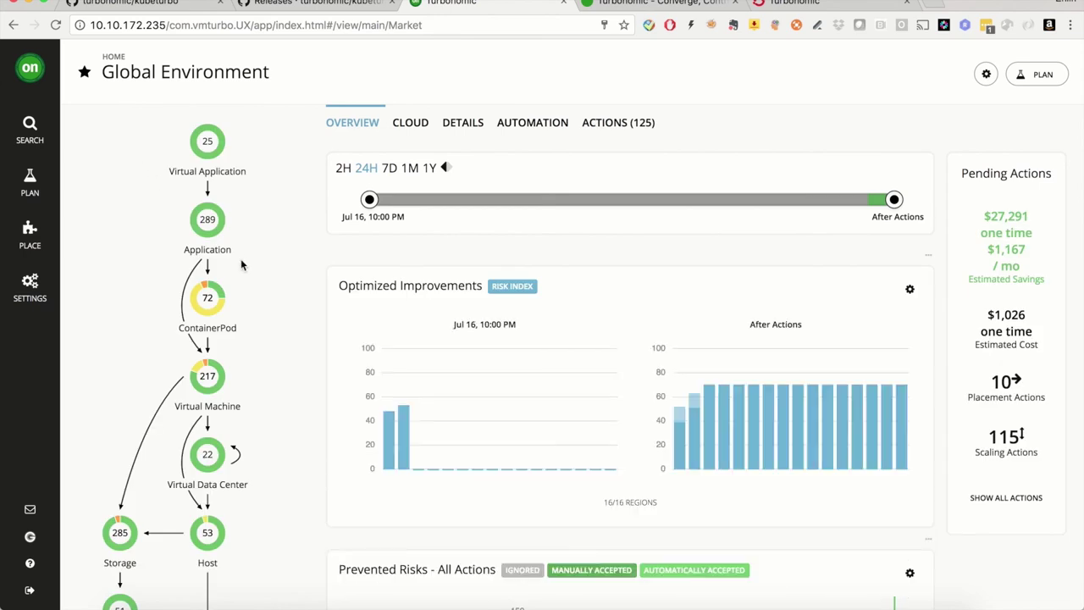
{"action": "left_click", "coordinate": [206, 299]}
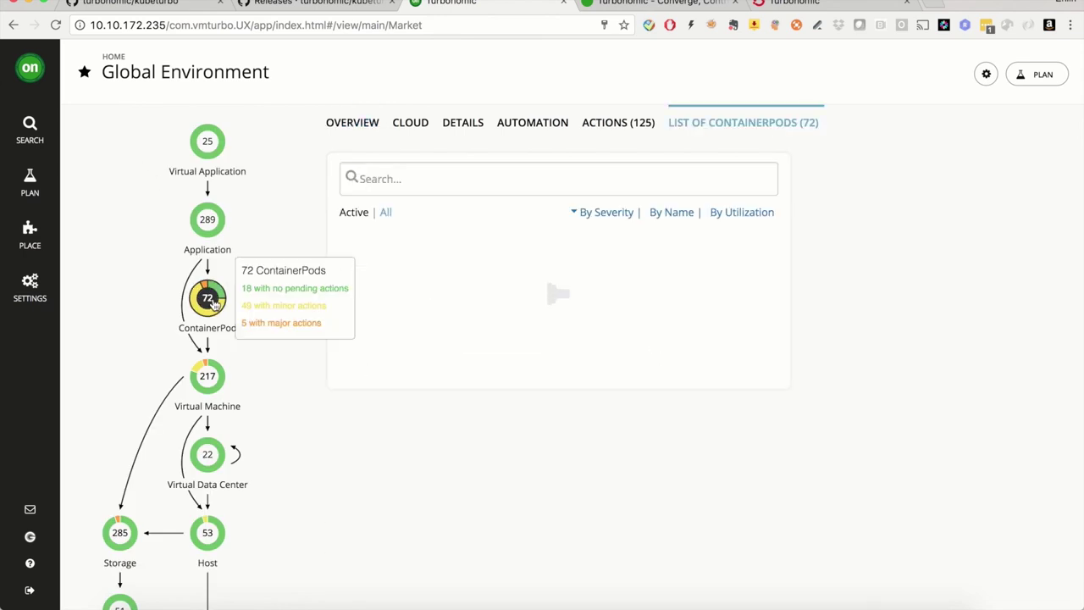
{"action": "left_click", "coordinate": [420, 255]}
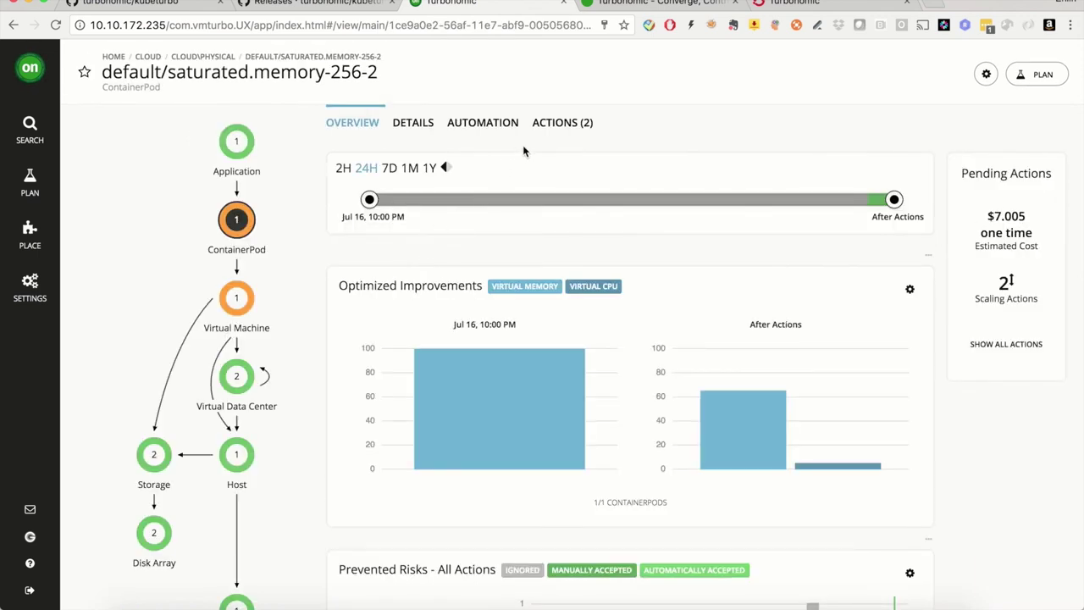
{"action": "left_click", "coordinate": [560, 125]}
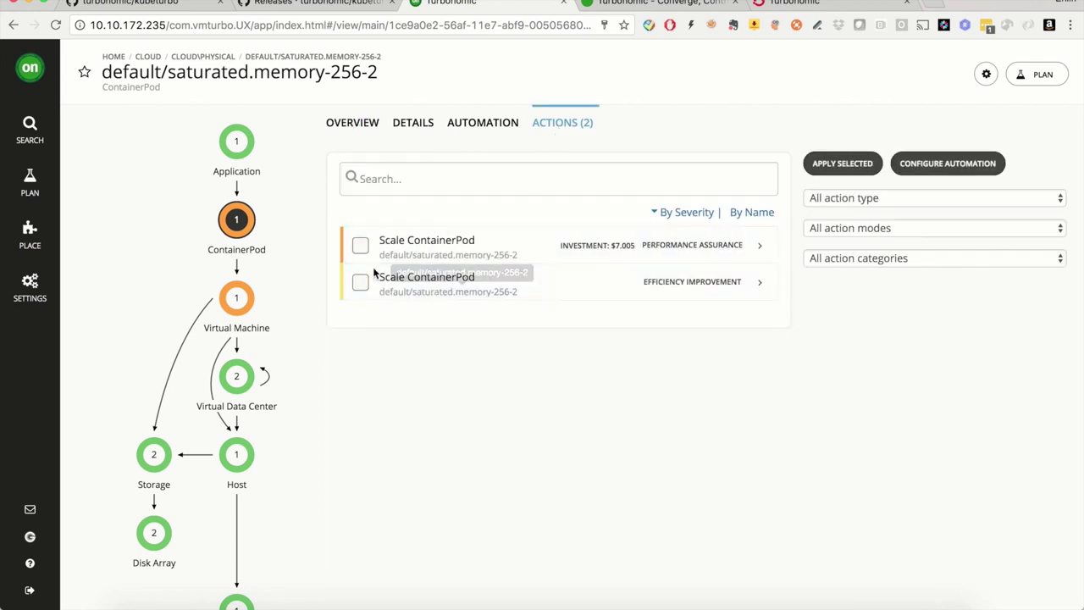
{"action": "left_click", "coordinate": [361, 251]}
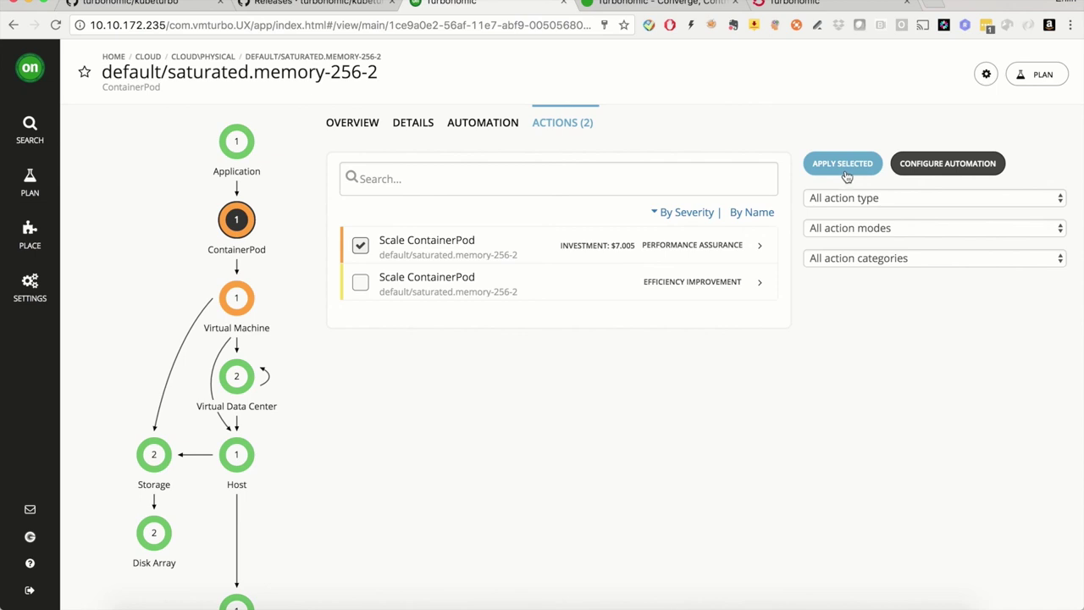
{"action": "left_click", "coordinate": [487, 124]}
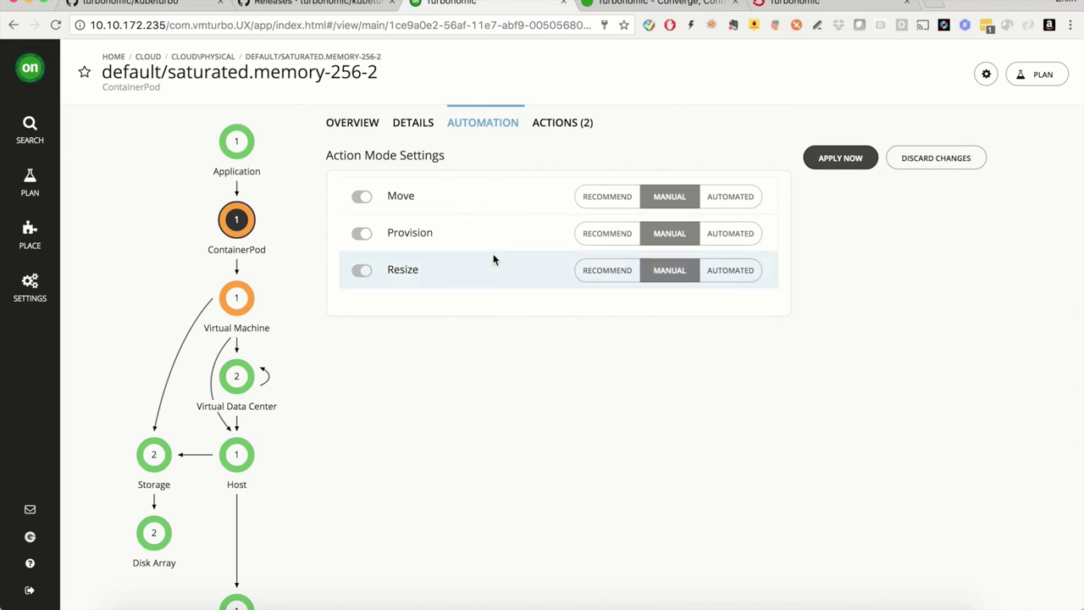